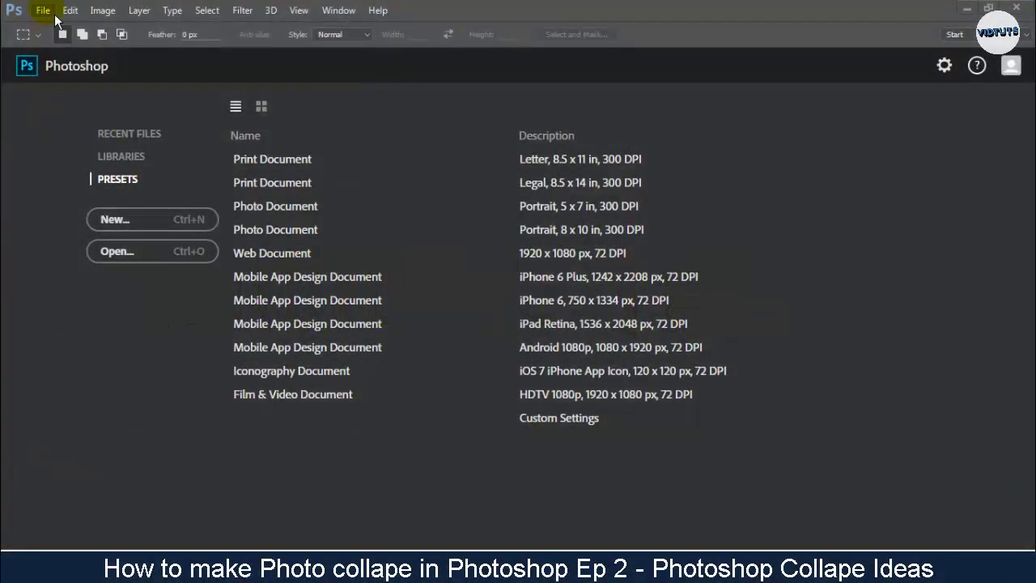
Create a new 1920 × 1080 px, 72 ppi RGB document with a white background
left_click(45, 10)
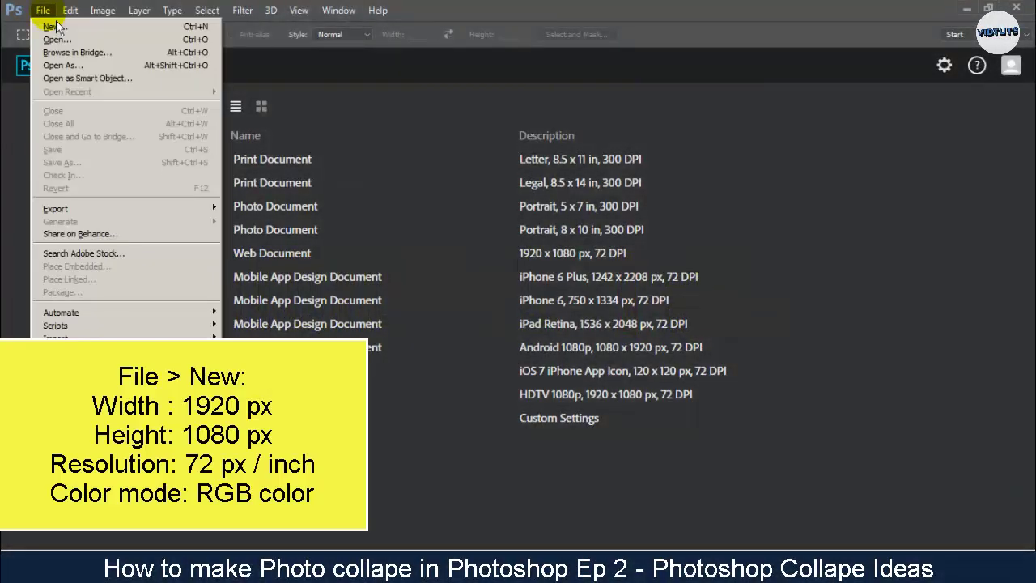
left_click(50, 25)
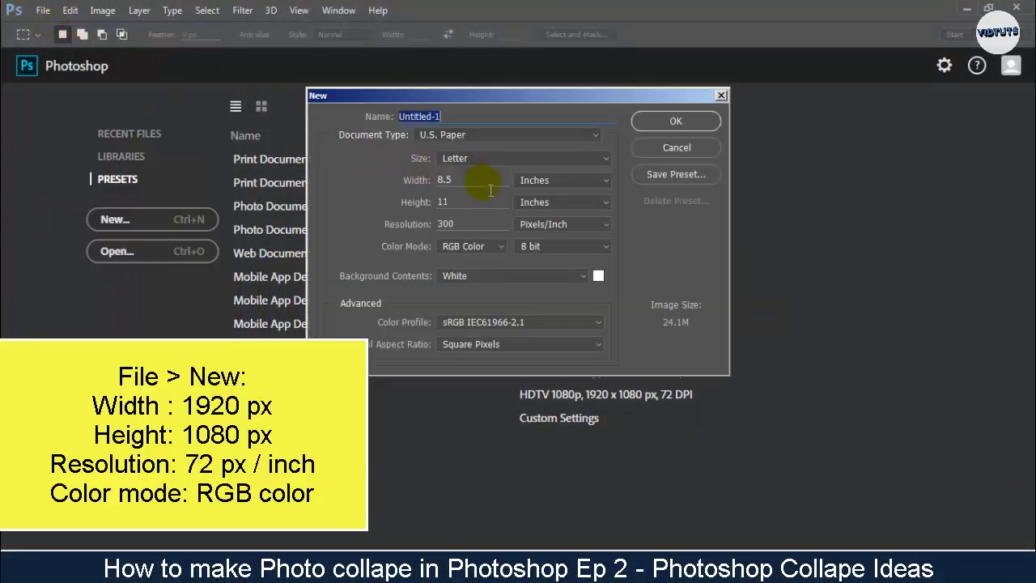
left_click_drag(493, 181, 429, 179)
left_click(550, 195)
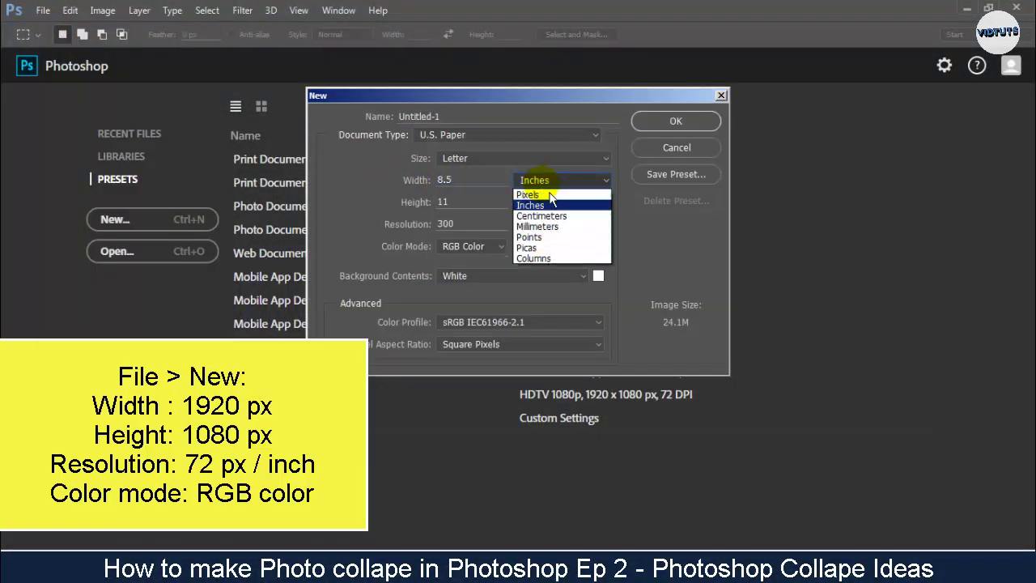
left_click(544, 200)
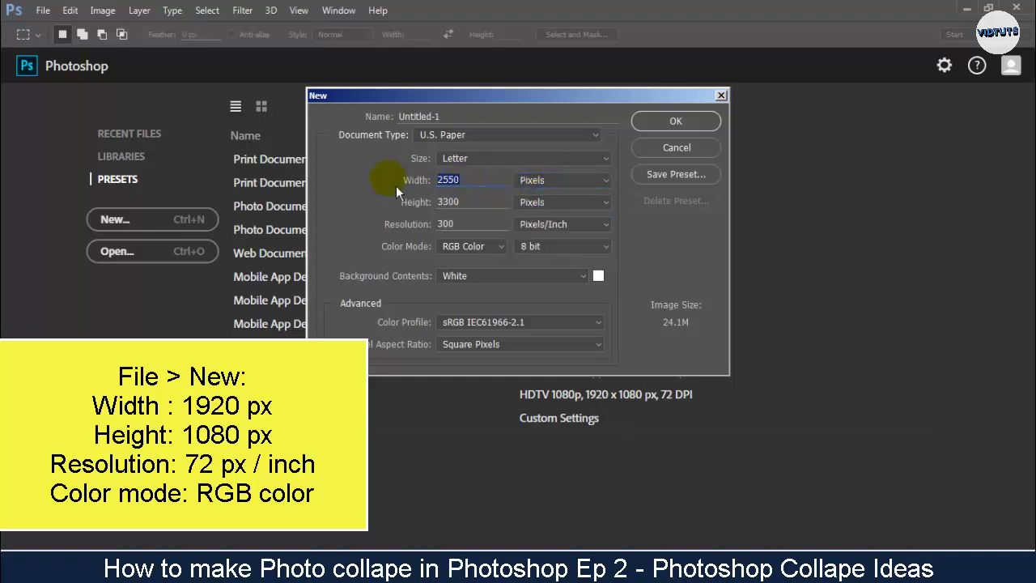
type("1920")
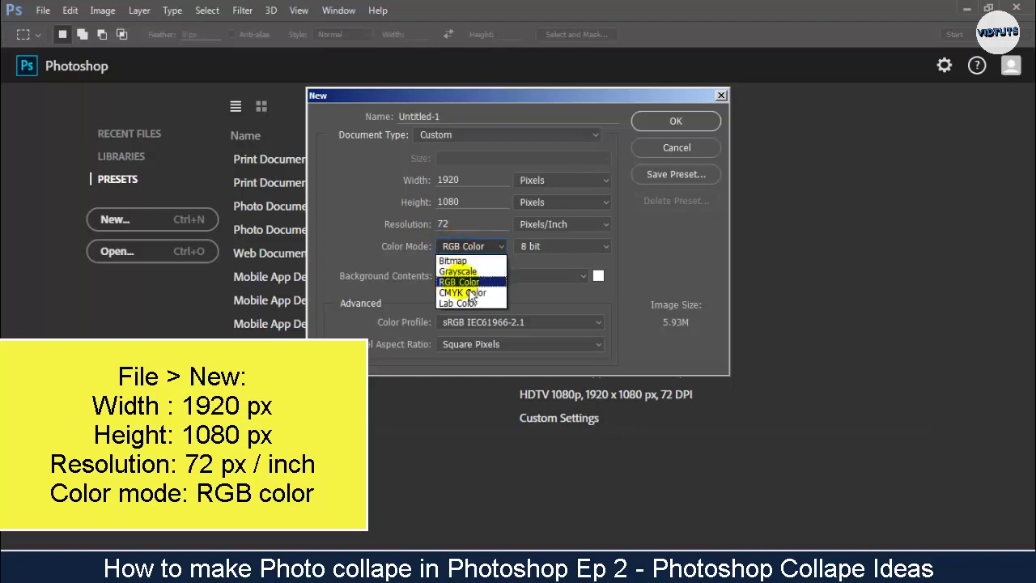
left_click(467, 282)
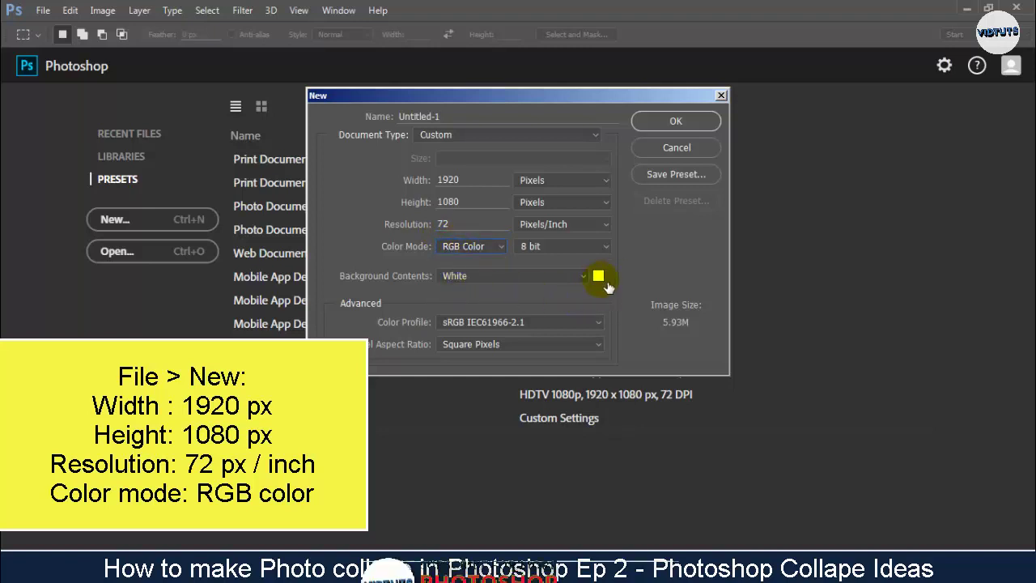
left_click(673, 126)
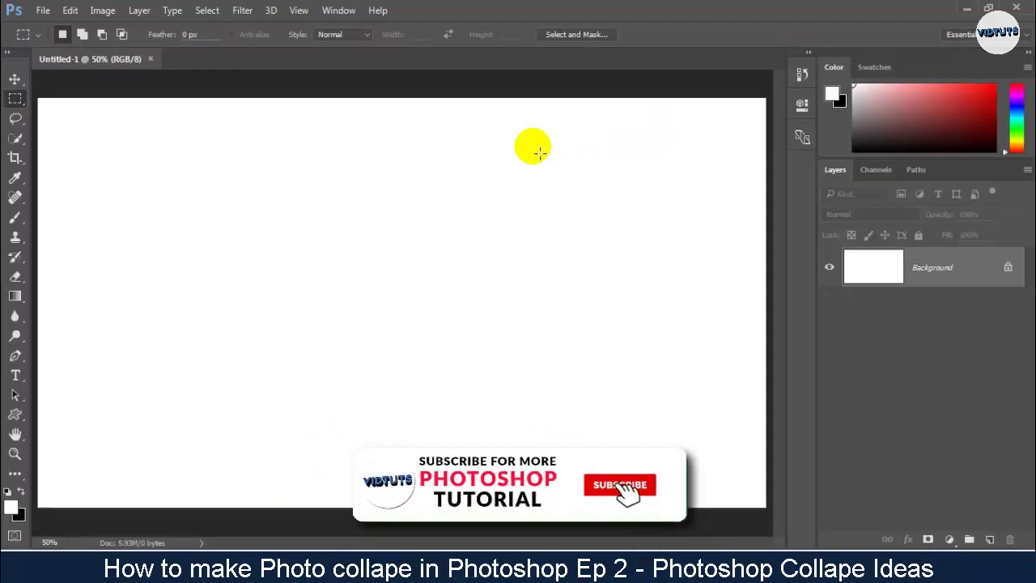
Add a 2-column, 2-row guide layout to the canvas
left_click(299, 10)
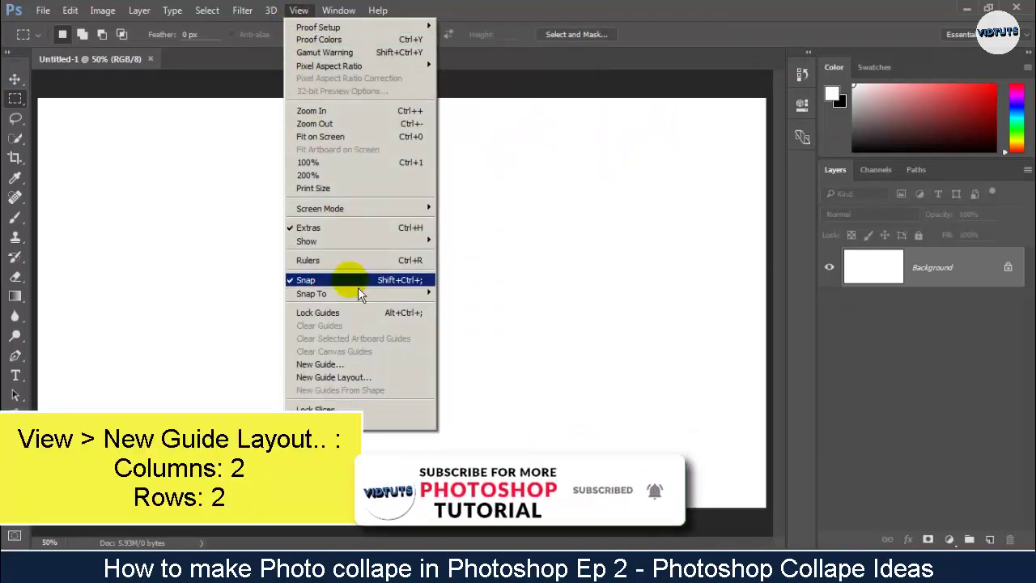
left_click(382, 381)
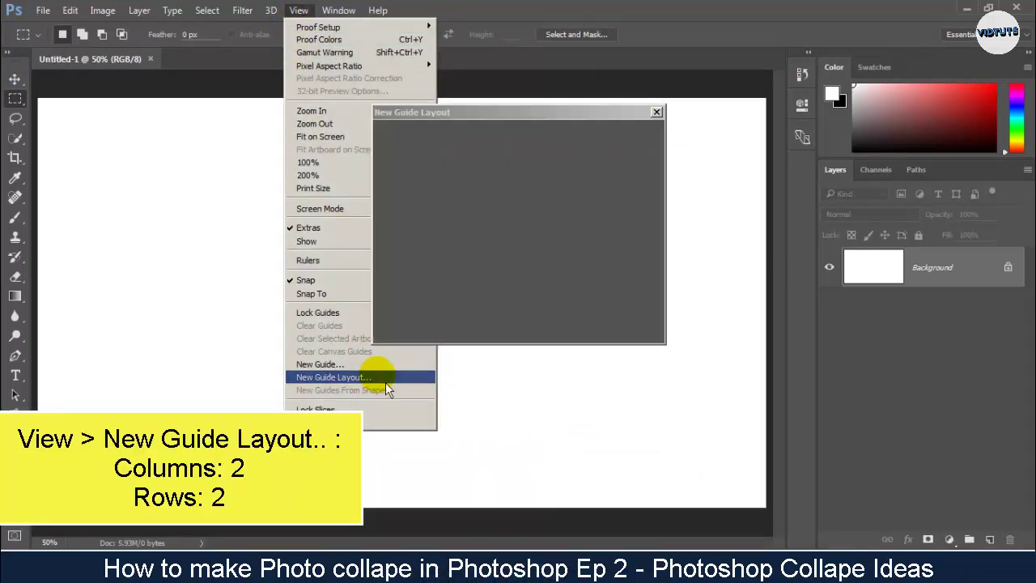
left_click(413, 209)
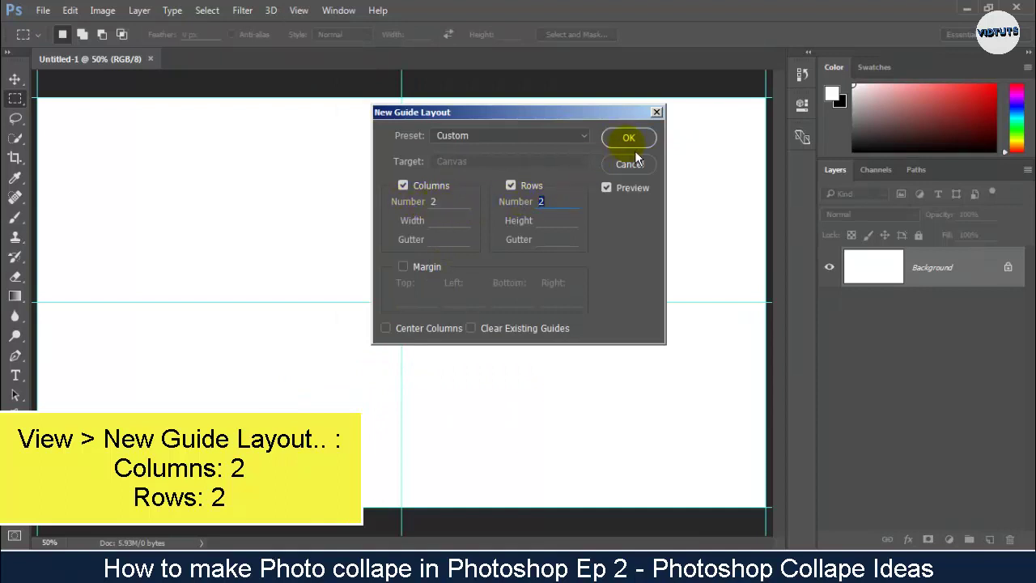
left_click(628, 137)
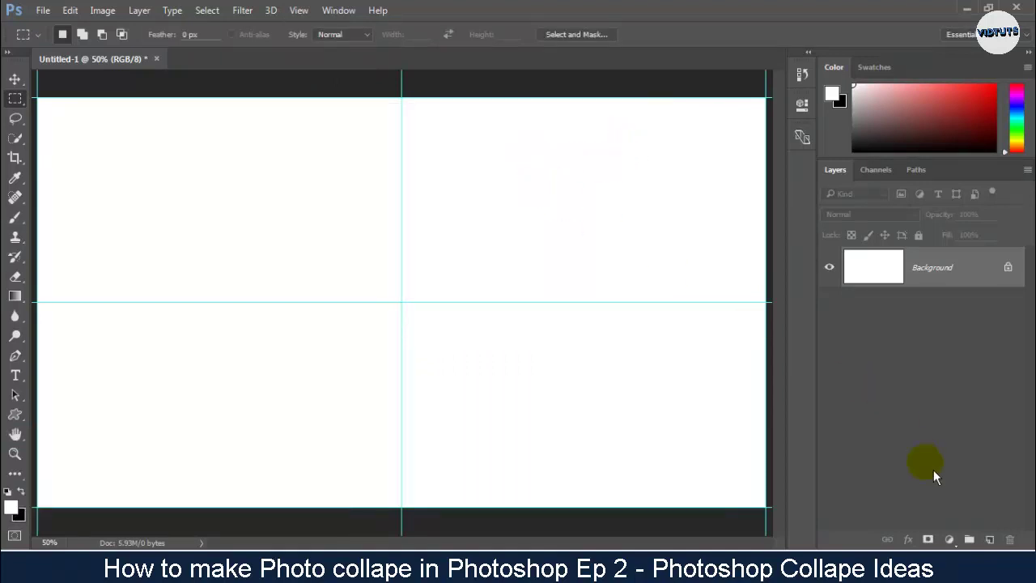
On a new layer, marquee-select the top-left quadrant of the canvas
left_click(989, 539)
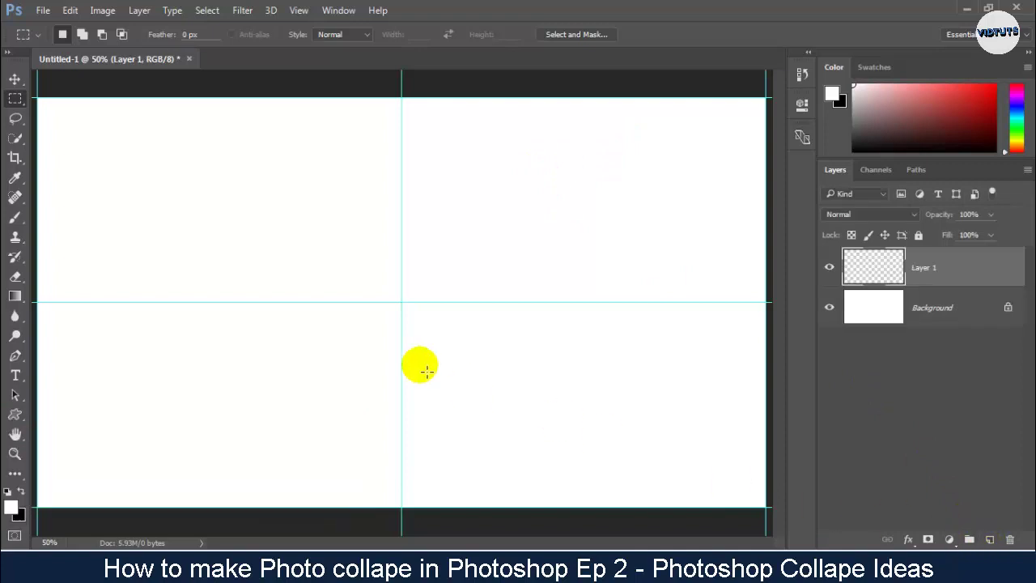
right_click(23, 111)
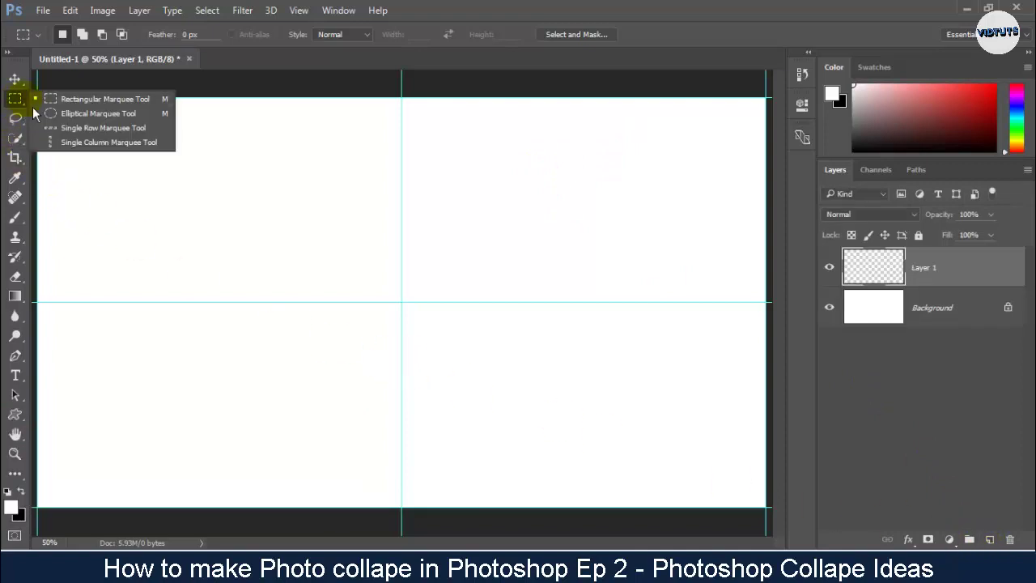
left_click(57, 98)
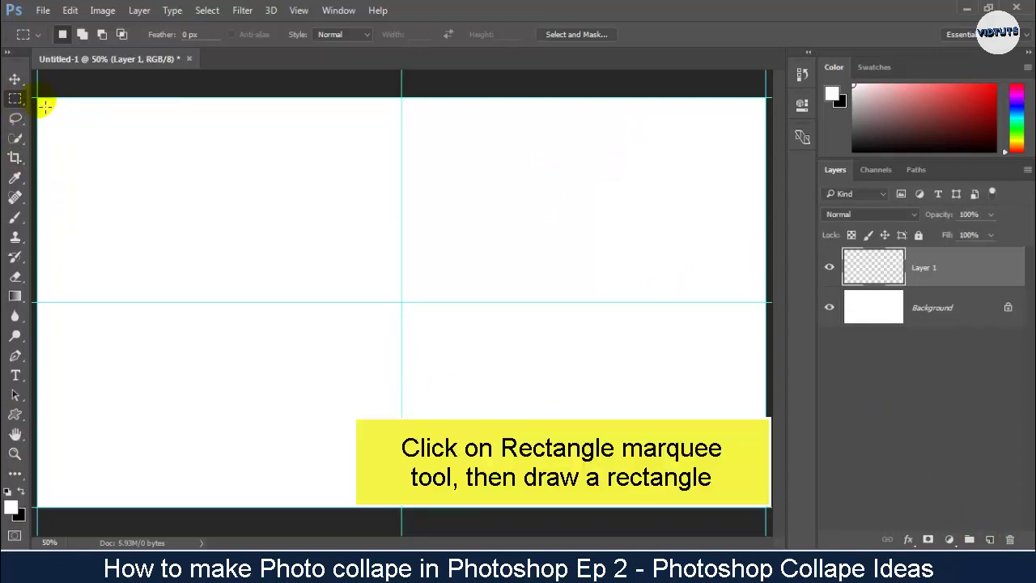
left_click_drag(45, 105, 401, 302)
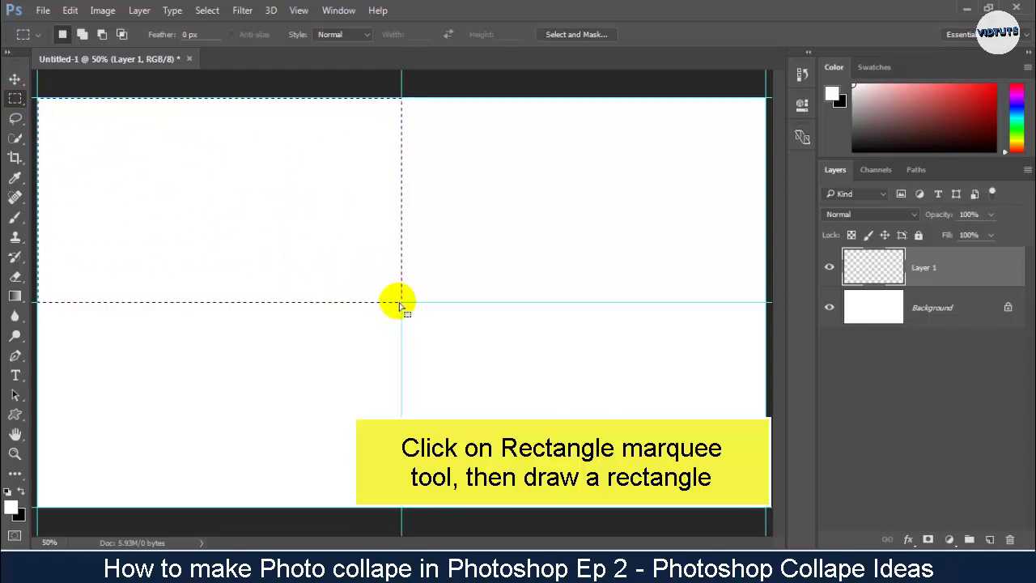
Set the foreground colour to pink ff7777
left_click(12, 506)
left_click_drag(432, 166, 426, 131)
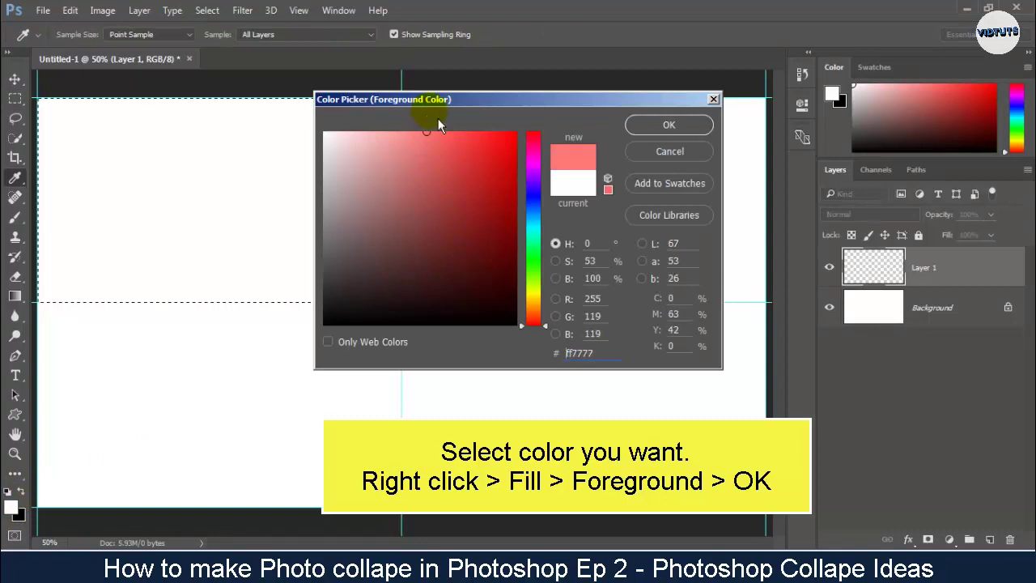
left_click(669, 126)
key("m")
Fill the top-left quadrant selection with the pink foreground colour
right_click(230, 168)
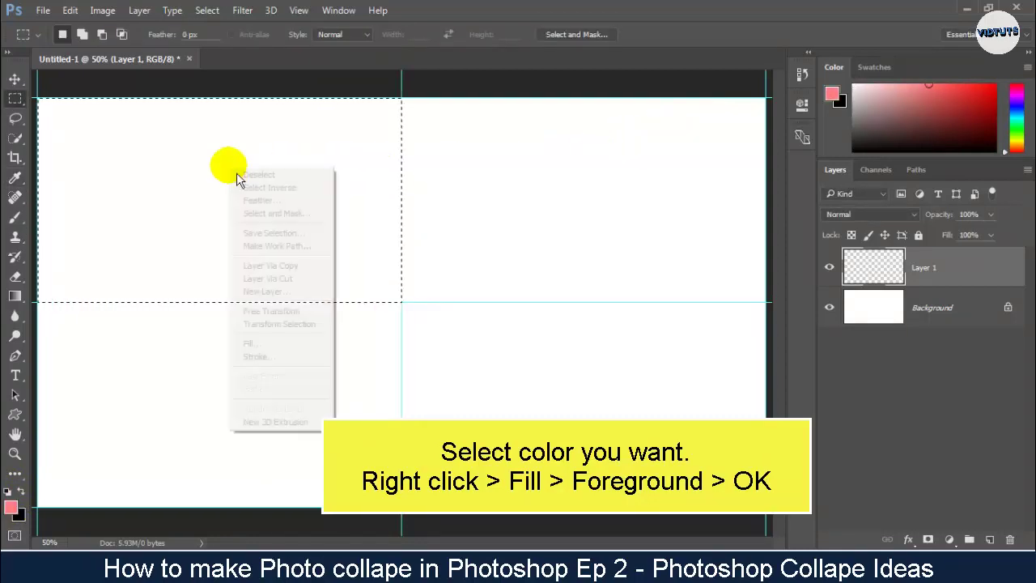
left_click(267, 343)
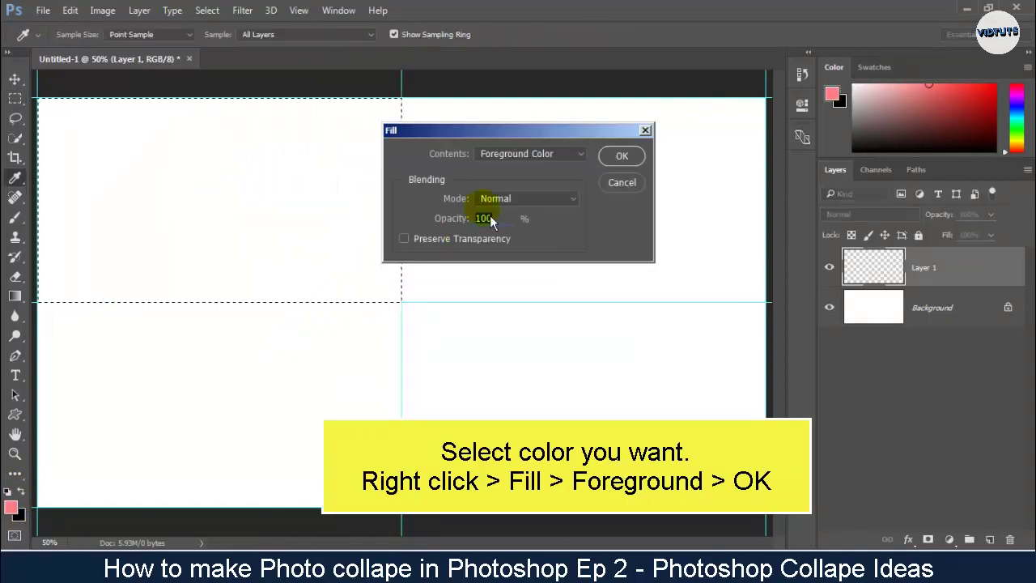
left_click(560, 155)
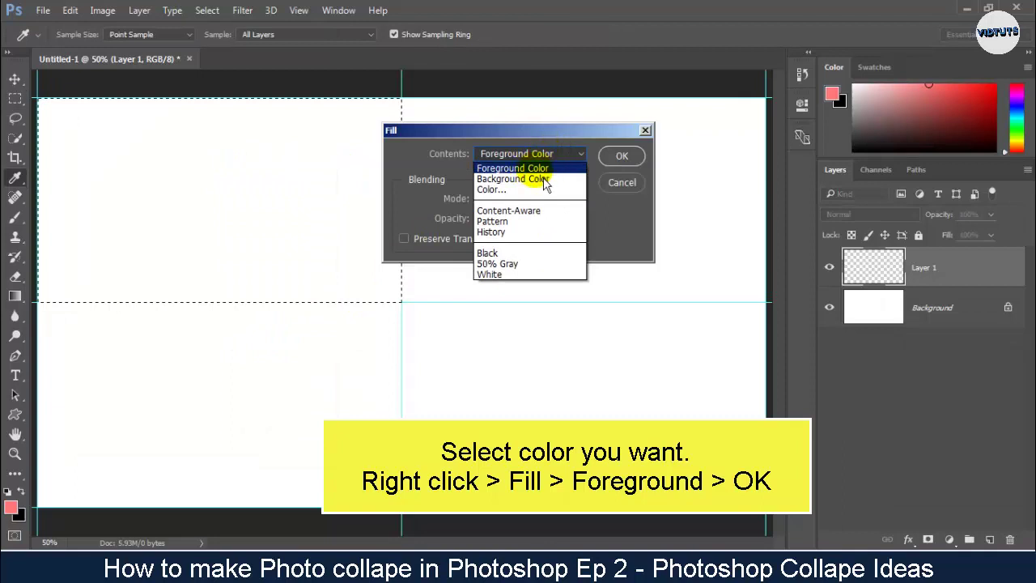
left_click(522, 167)
left_click(620, 156)
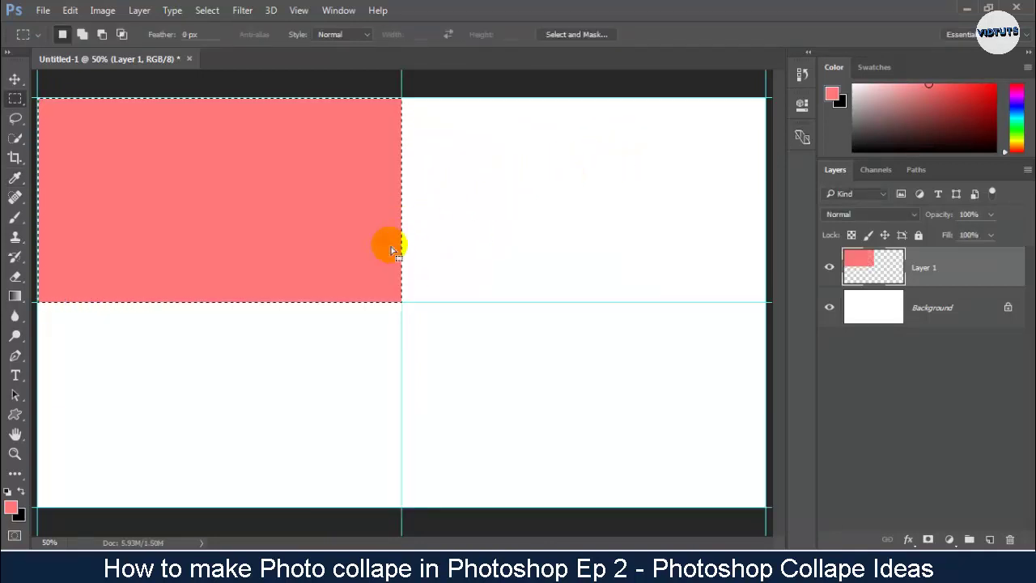
On a new layer, select the top-right quadrant and set the foreground to blue 7787ff
left_click(989, 540)
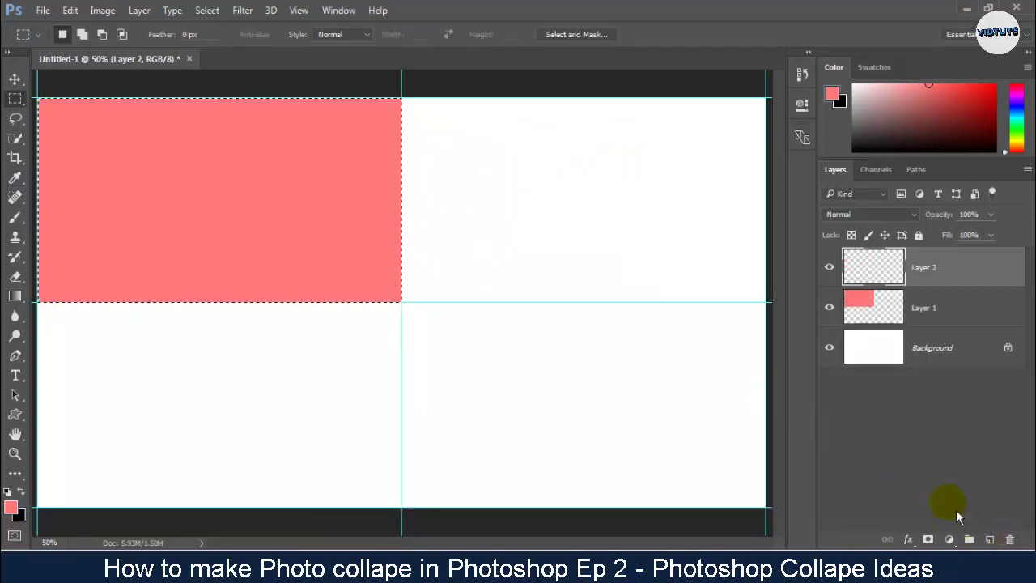
left_click_drag(770, 107, 412, 307)
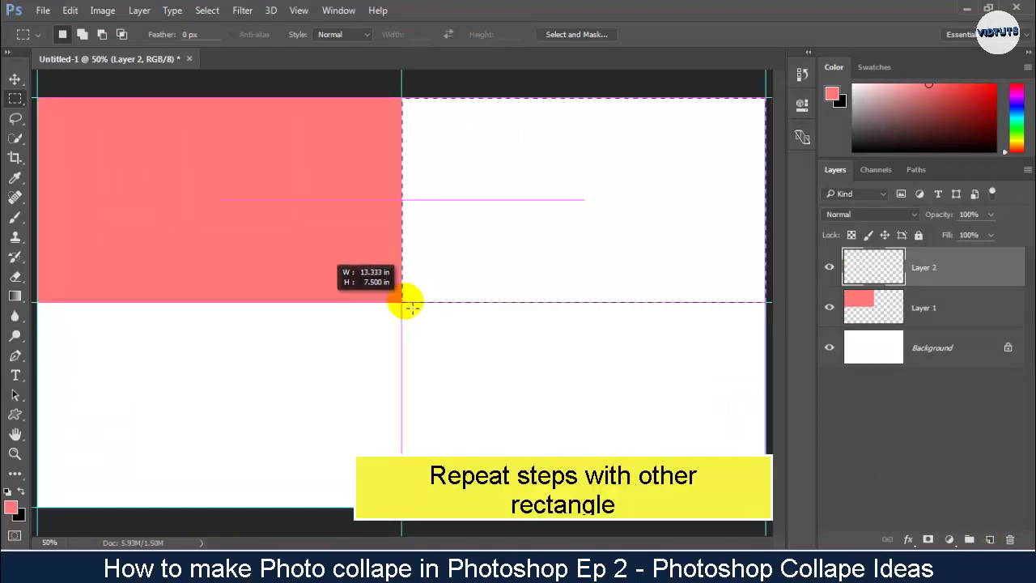
left_click(10, 506)
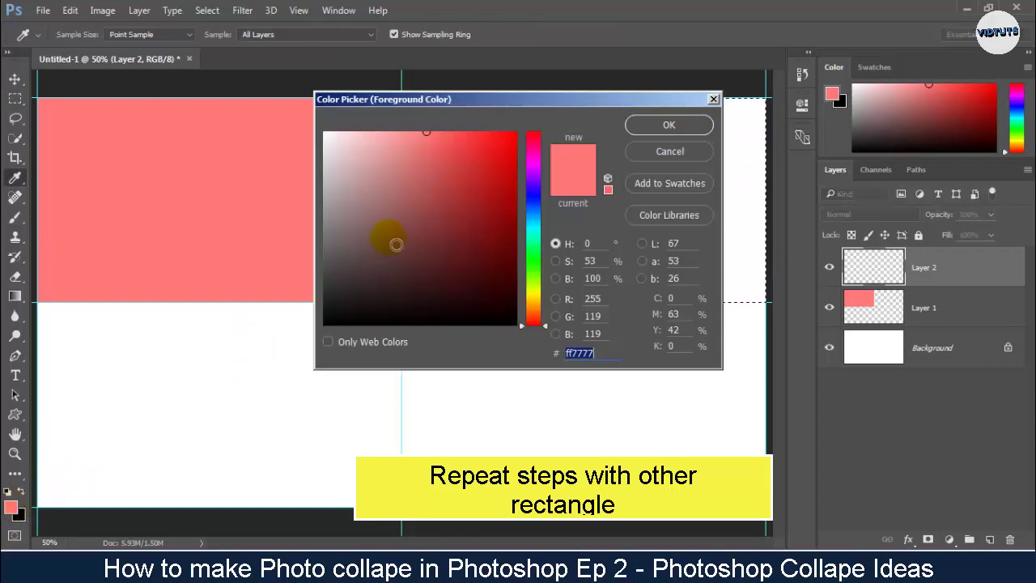
left_click(534, 201)
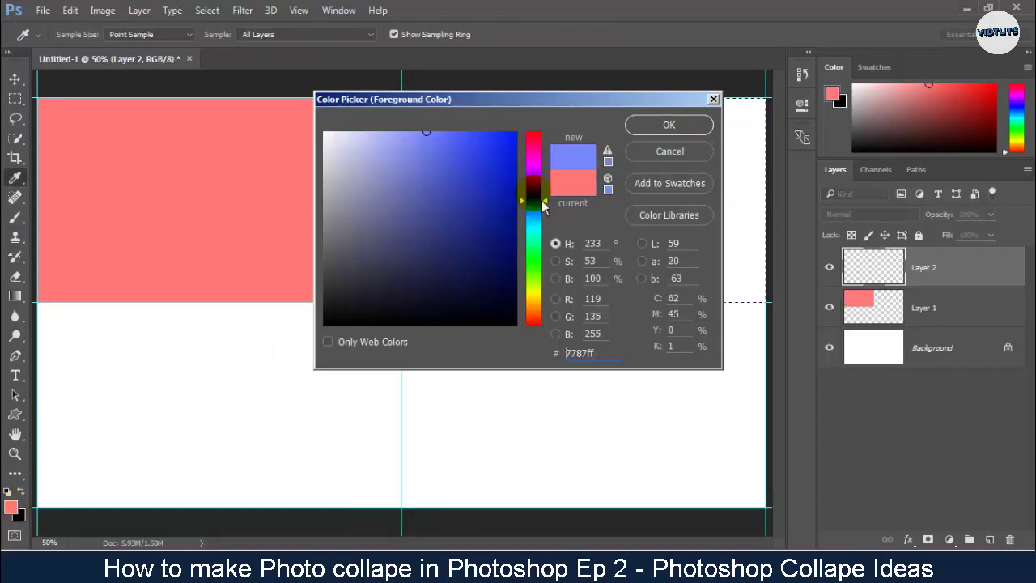
left_click(665, 125)
Fill the top-right quadrant with the blue, then add an empty layer
right_click(649, 130)
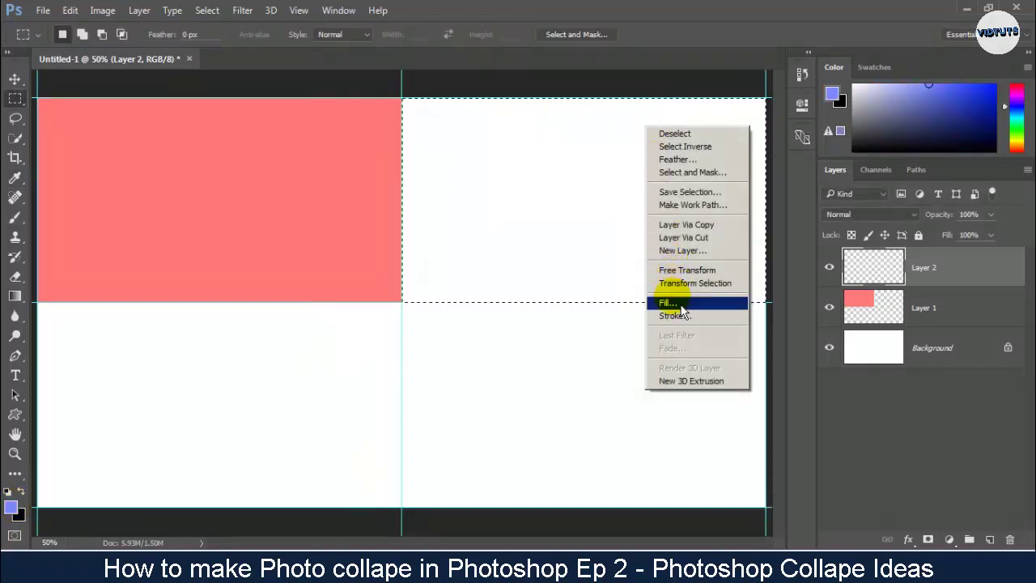
left_click(676, 302)
left_click(639, 163)
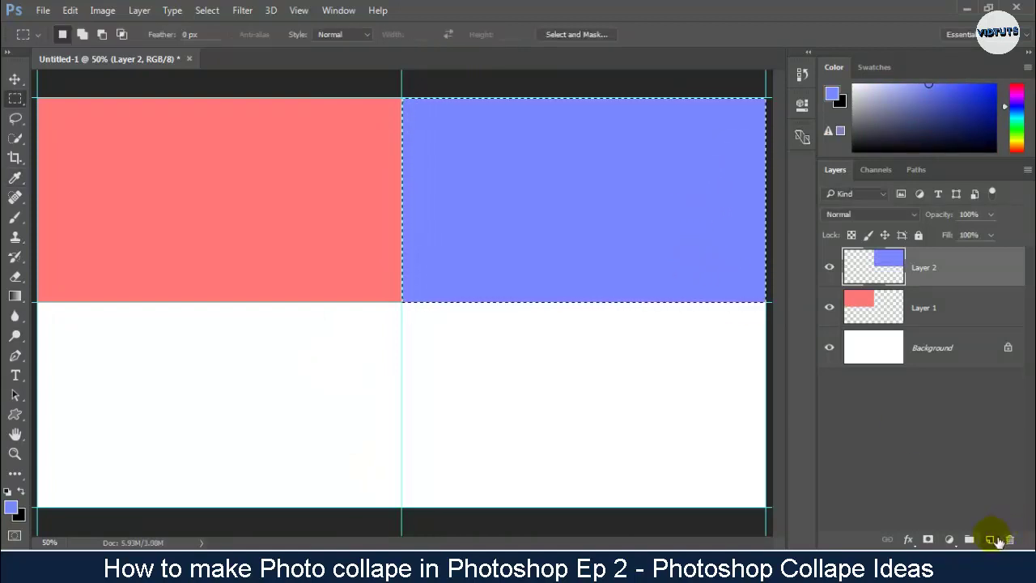
left_click(992, 539)
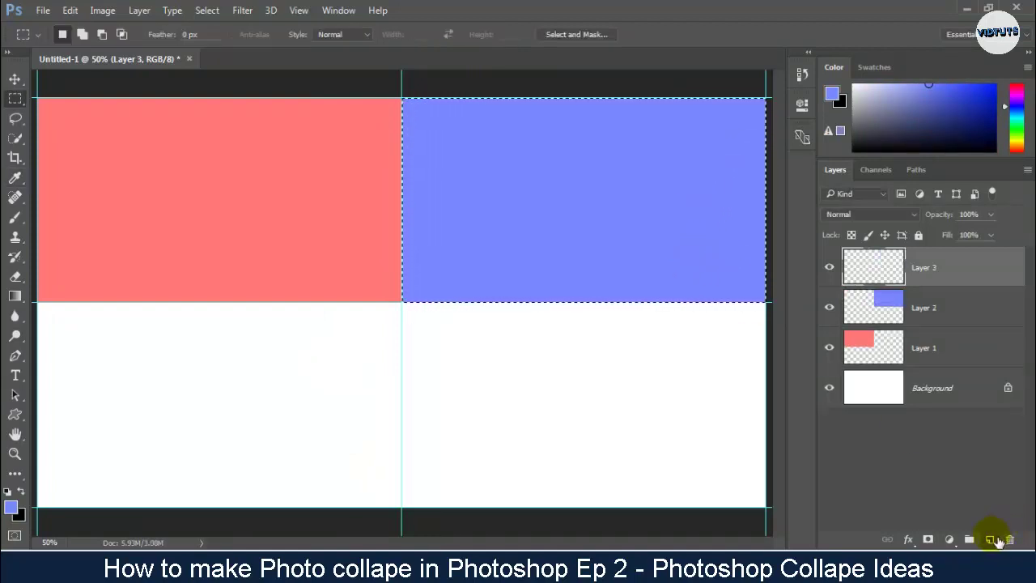
Fill the bottom-left quadrant with light green 77ff81
left_click(13, 510)
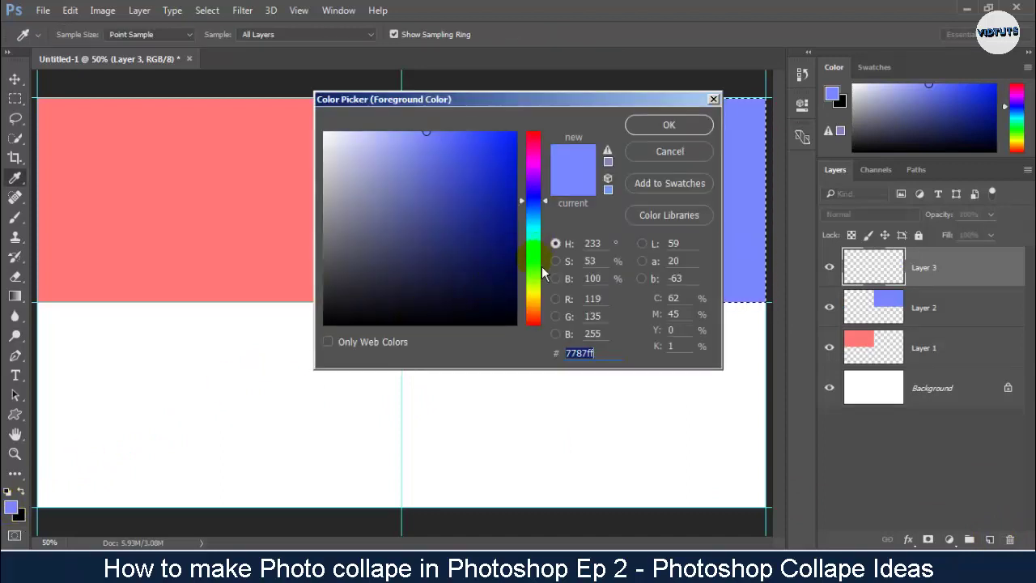
left_click_drag(542, 273, 534, 233)
left_click(662, 125)
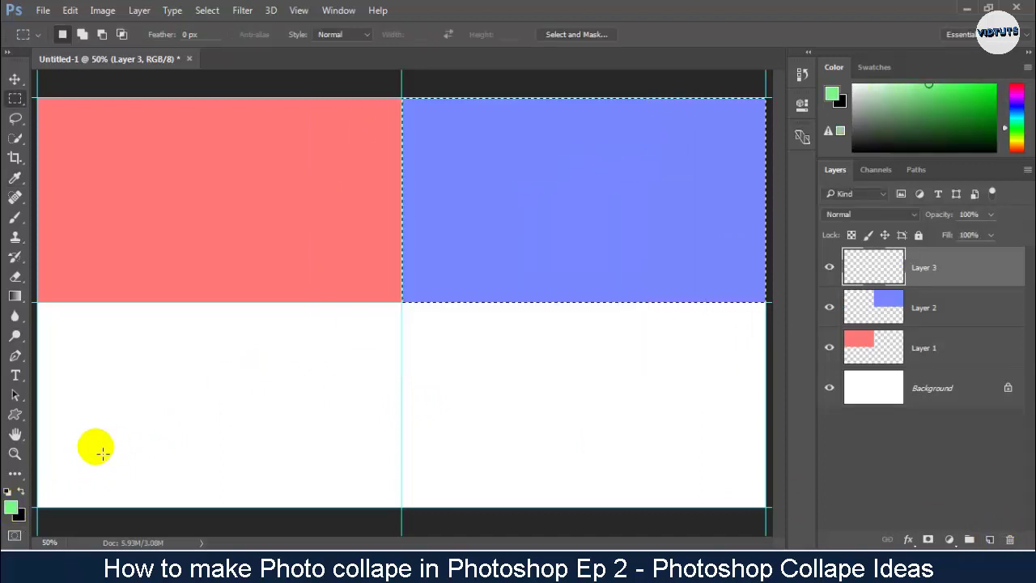
mouse_move(40, 506)
left_mouse_down()
mouse_move(364, 335)
mouse_move(400, 305)
left_mouse_up()
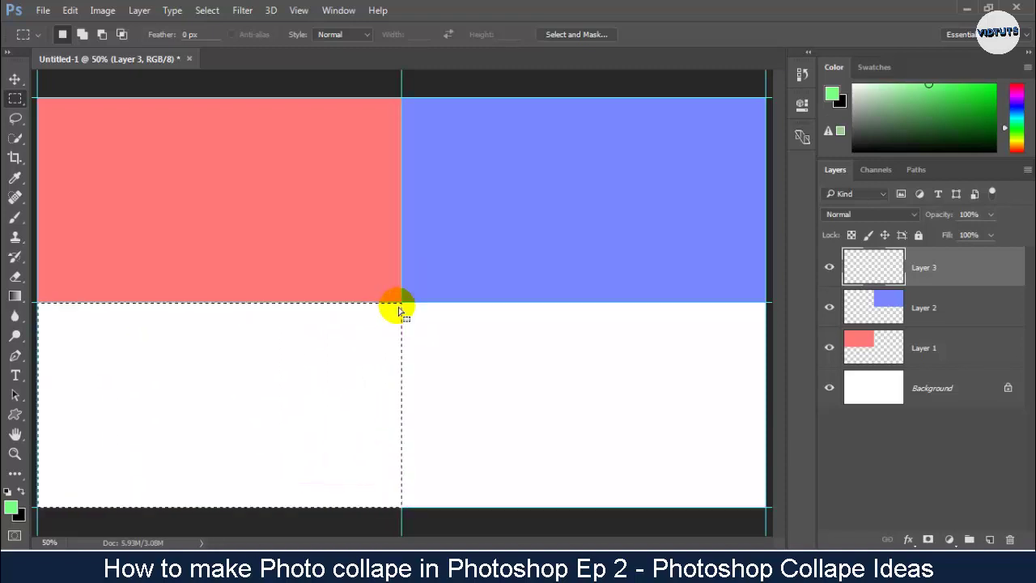
right_click(342, 350)
left_click(397, 260)
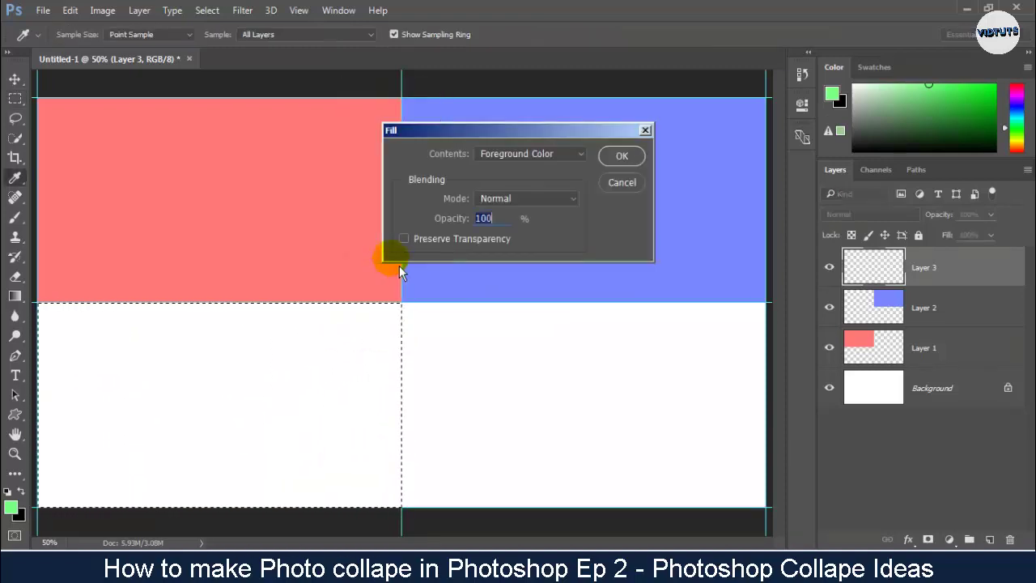
left_click(620, 156)
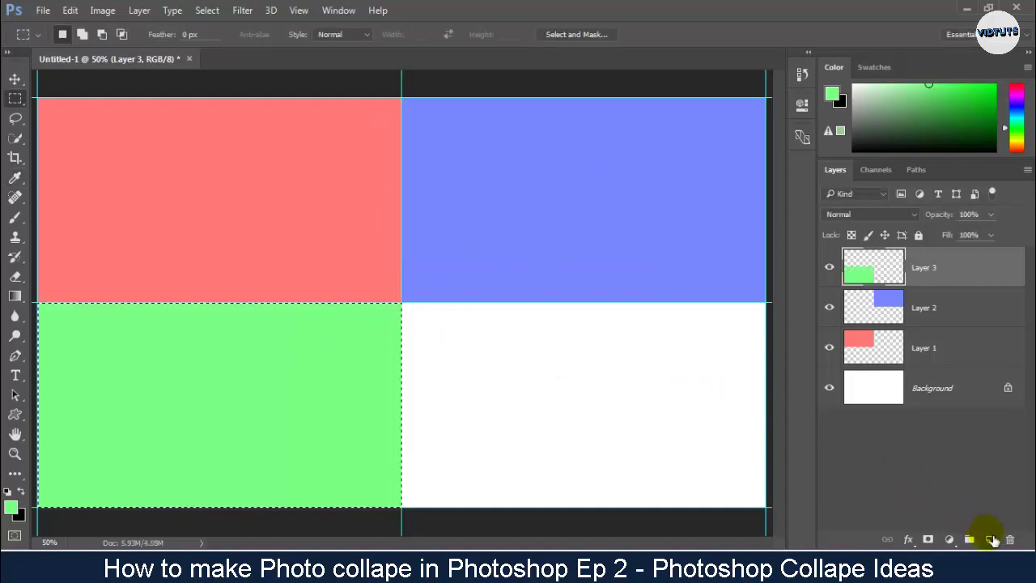
On a new layer, fill the bottom-right quadrant with grey 7c7c7c and deselect
left_click(992, 540)
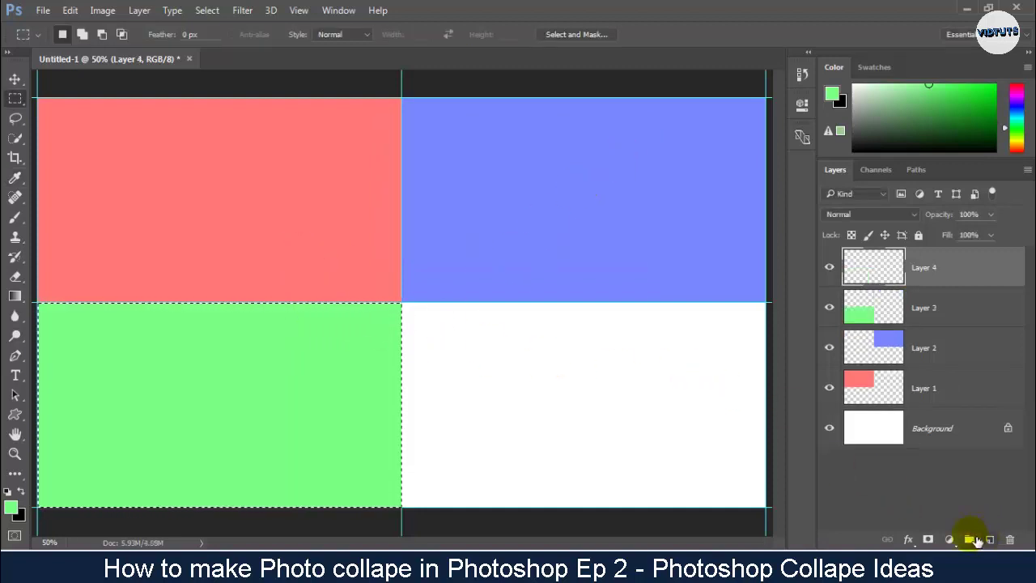
left_click(16, 508)
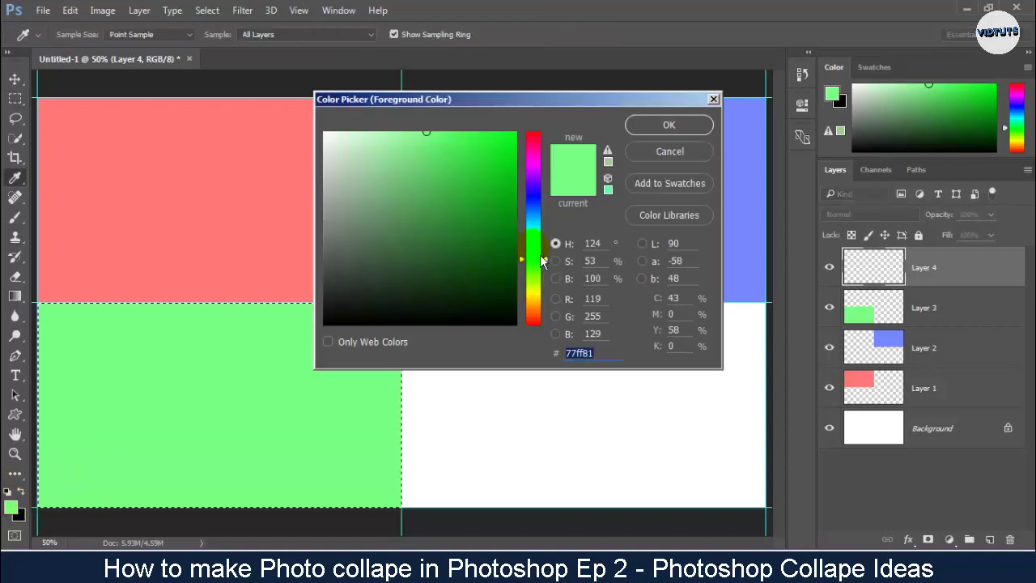
left_click_drag(416, 192, 309, 237)
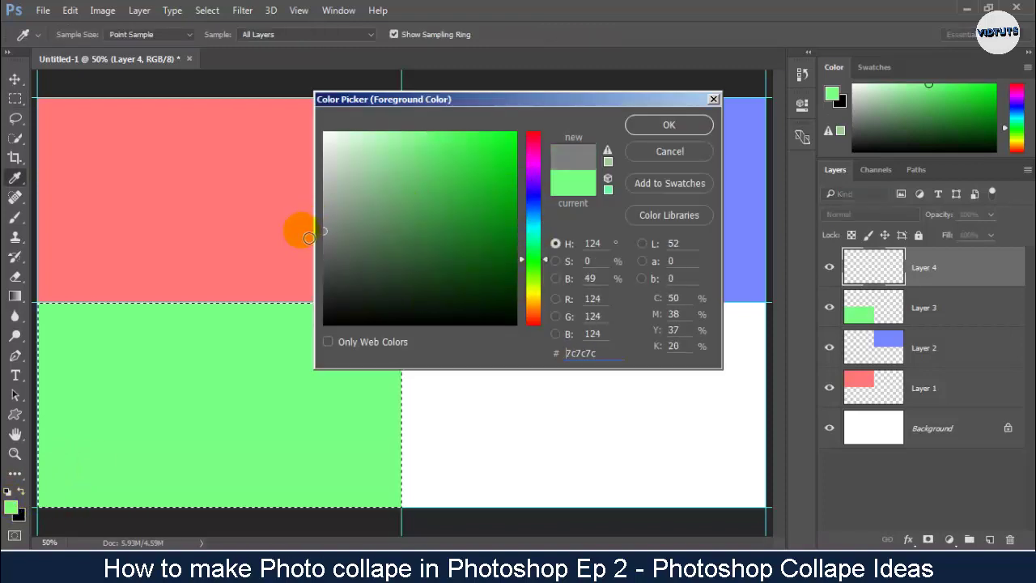
left_click(669, 125)
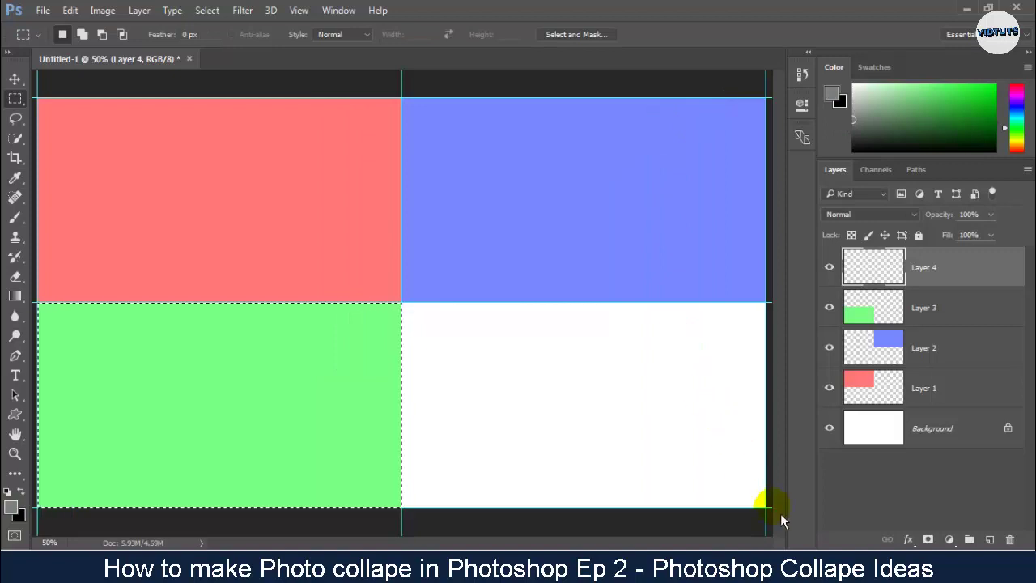
left_click_drag(767, 509, 402, 302)
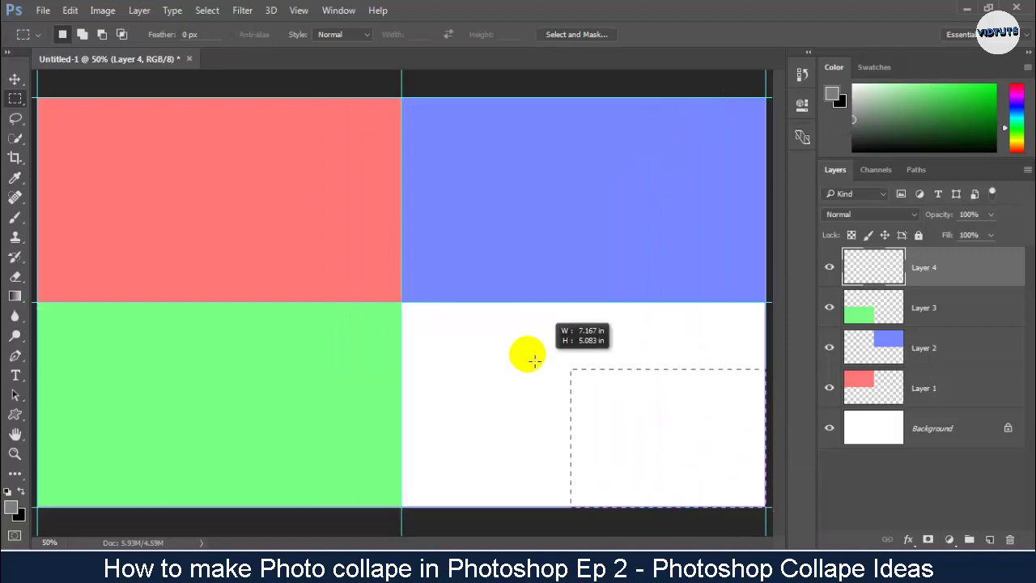
right_click(422, 322)
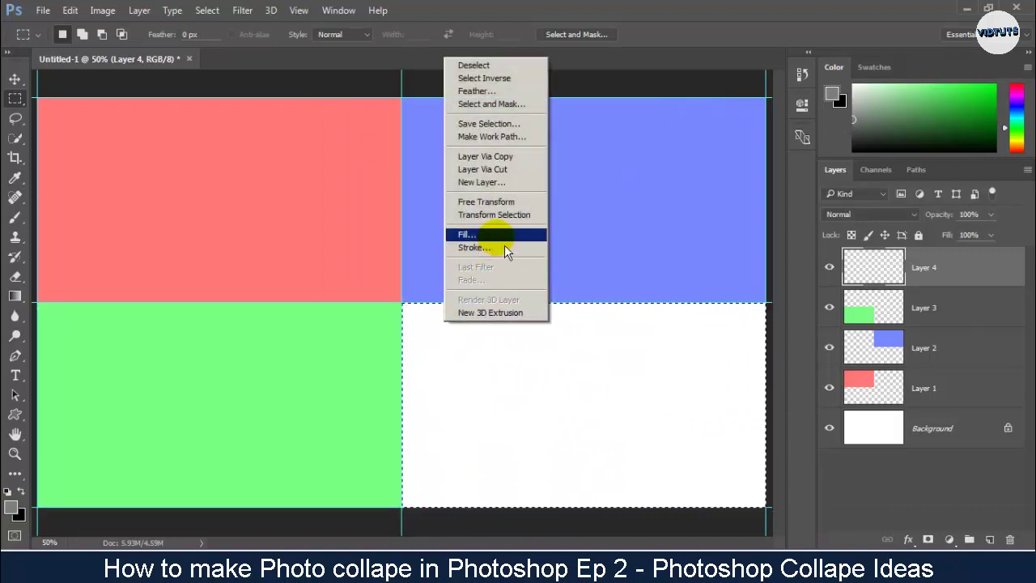
left_click(493, 237)
left_click(622, 155)
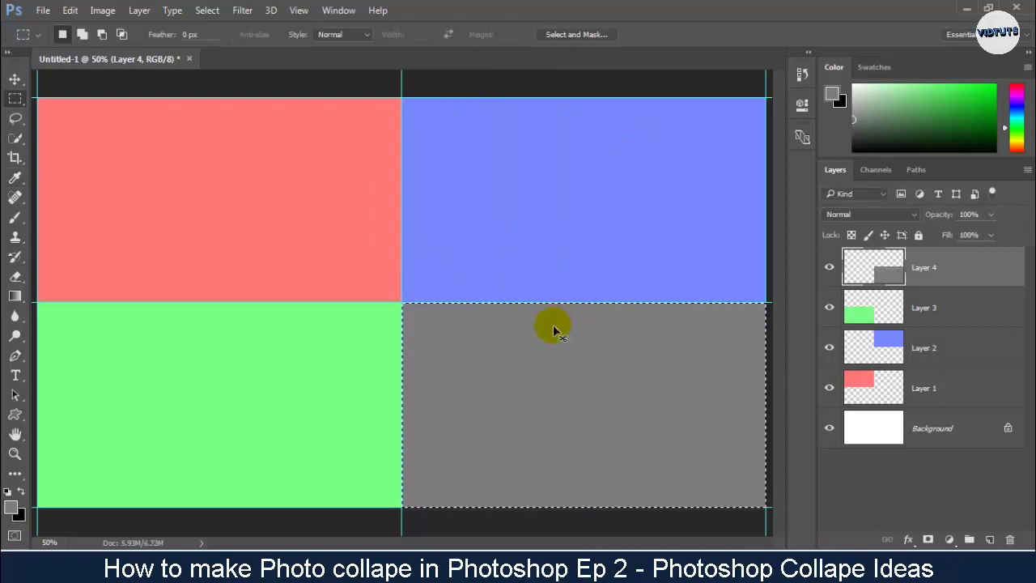
key("ctrl+d")
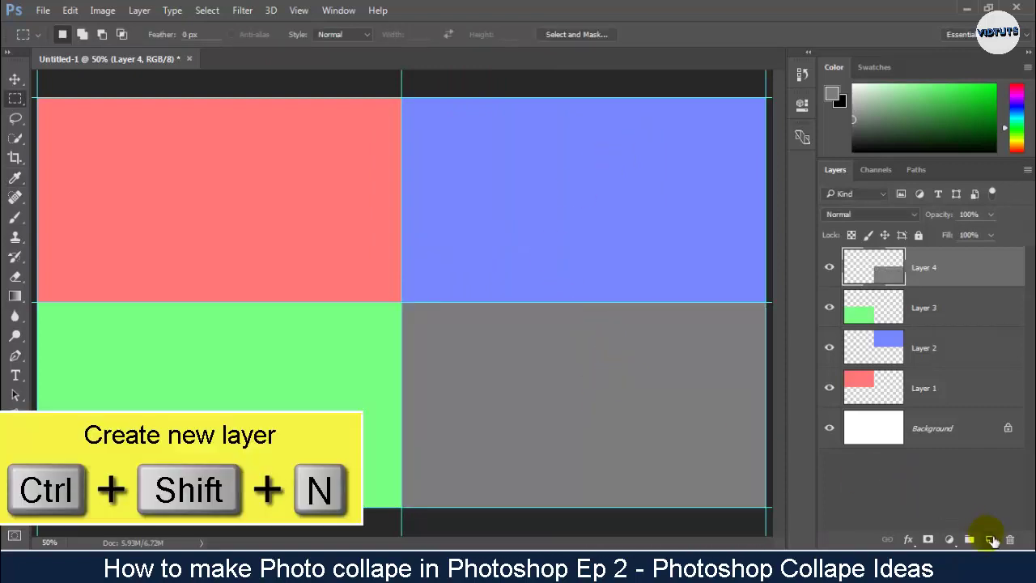
On a new layer, draw a custom heart shape across the centre of the quadrants
left_click(992, 539)
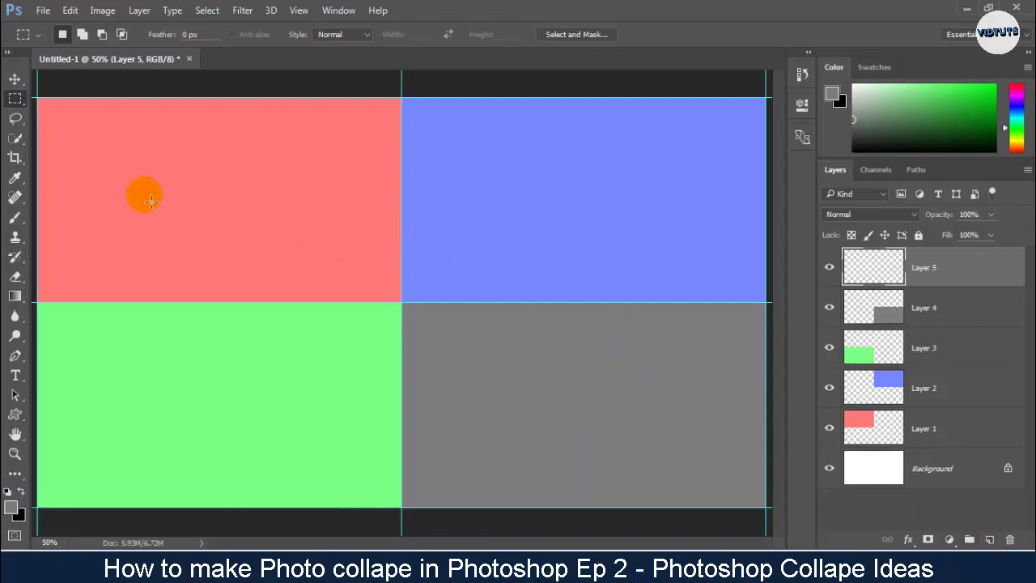
left_click(14, 413)
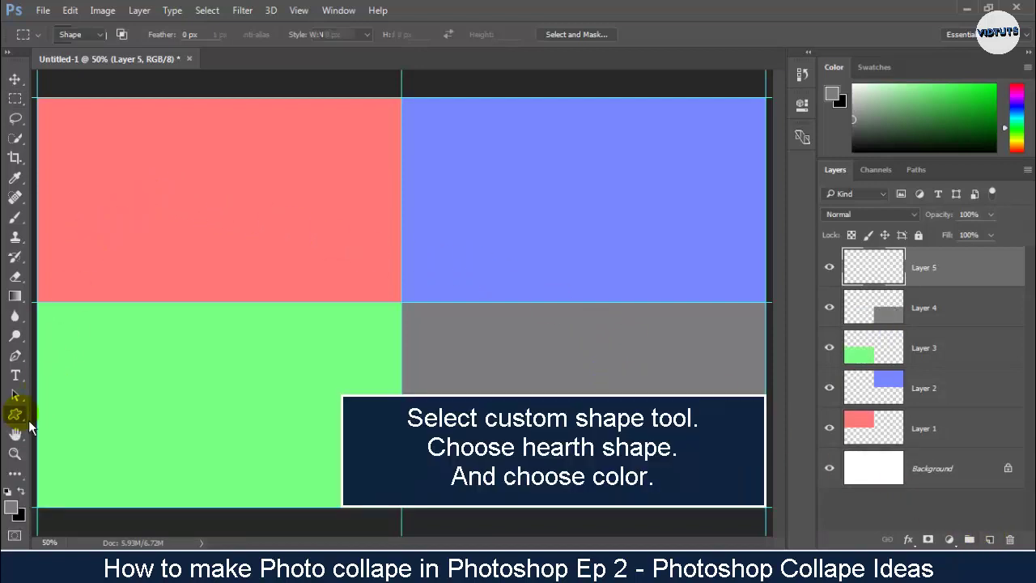
left_click(77, 487)
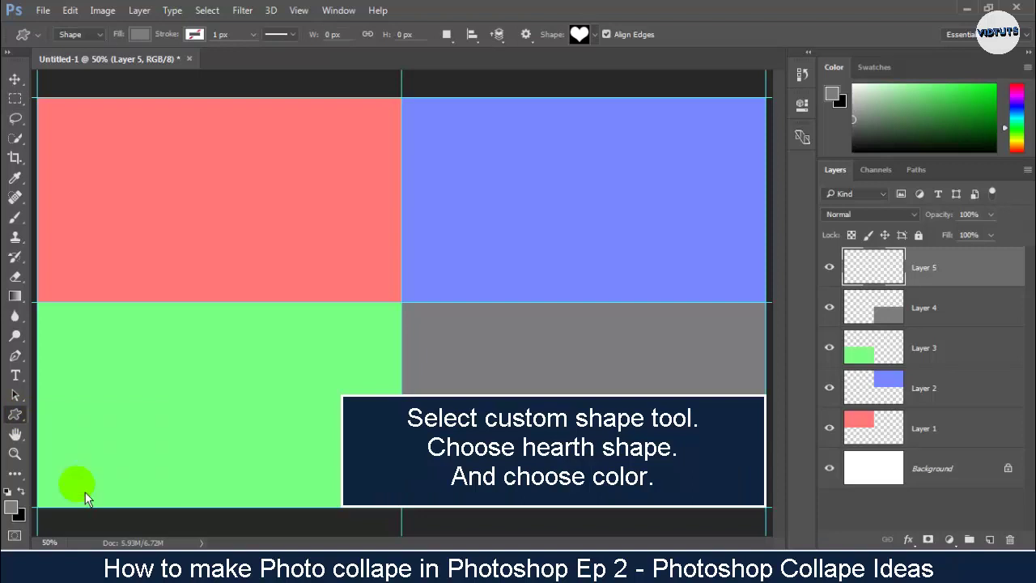
left_click(596, 35)
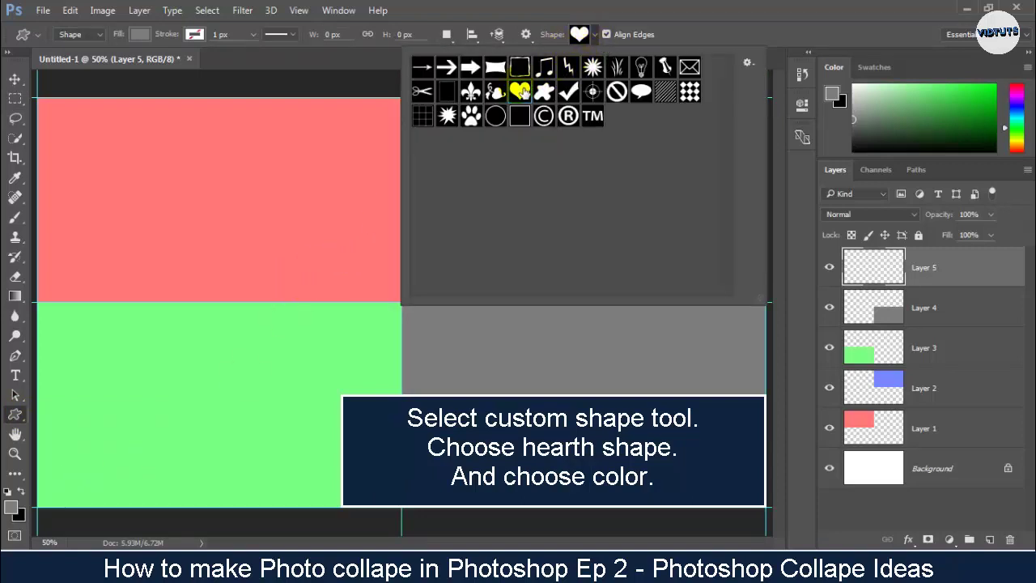
left_click(675, 31)
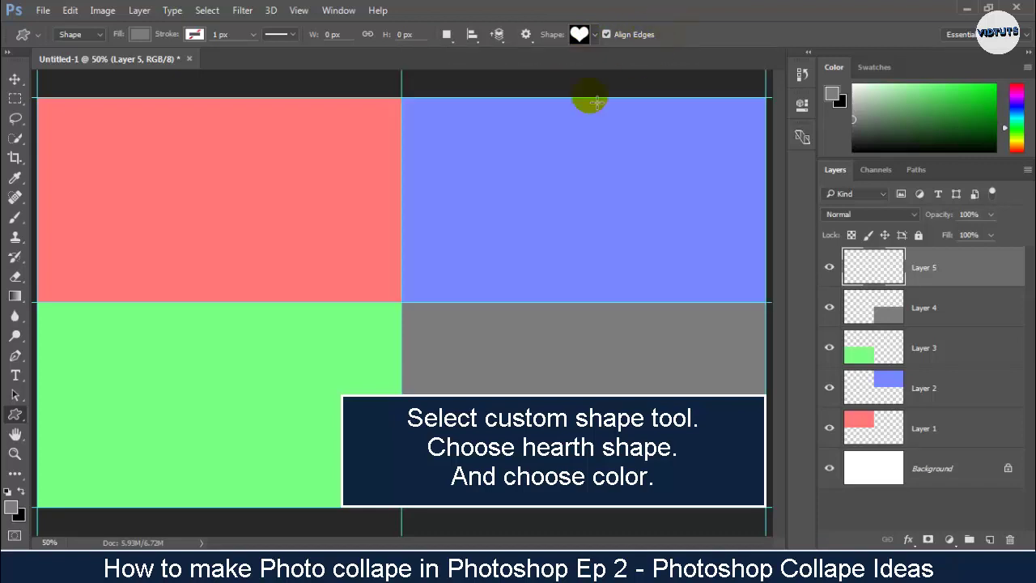
left_click_drag(288, 164, 552, 401)
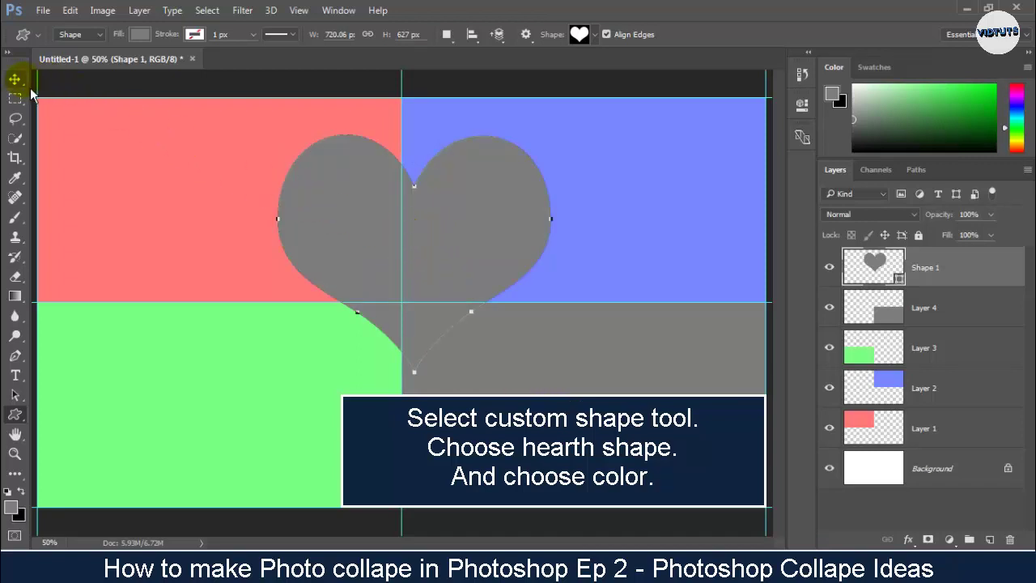
Give the heart shape a yellow fill
left_click(140, 35)
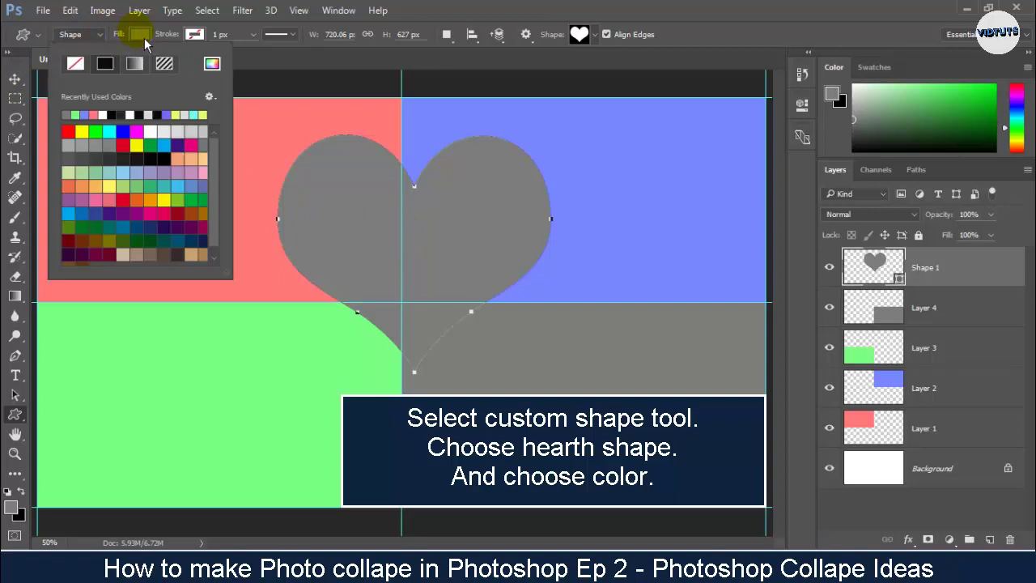
left_click(113, 187)
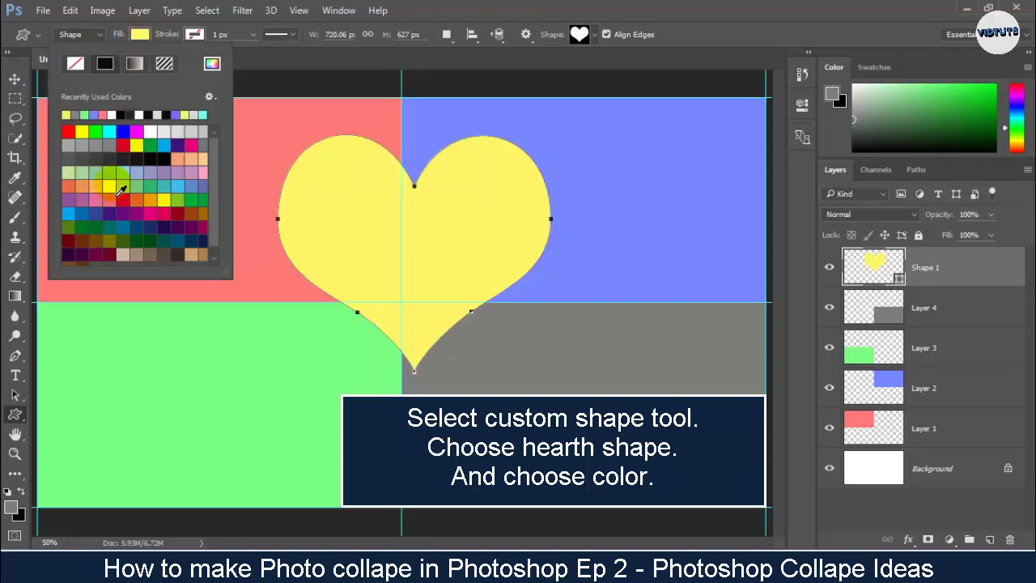
left_click(695, 62)
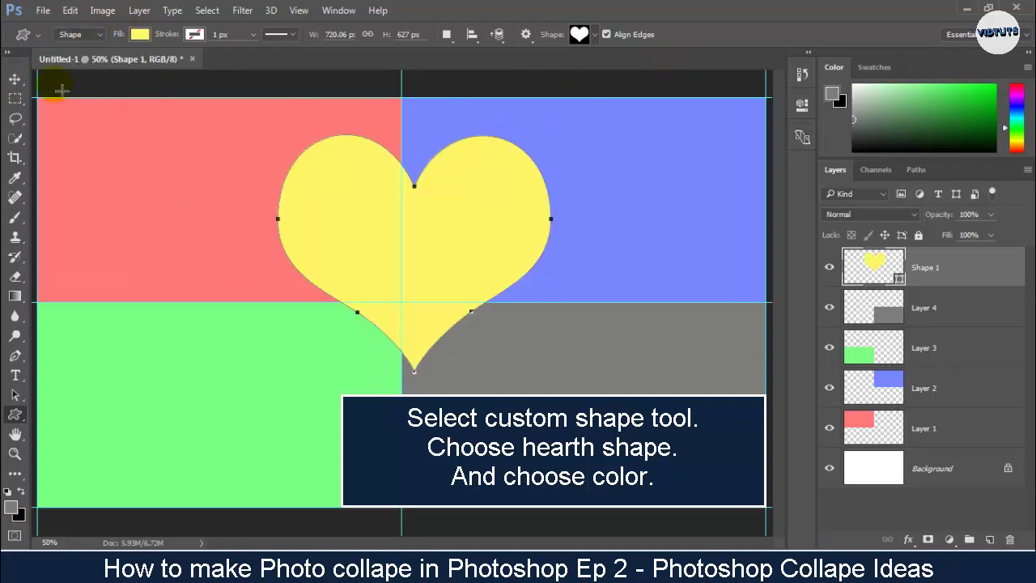
left_click(14, 80)
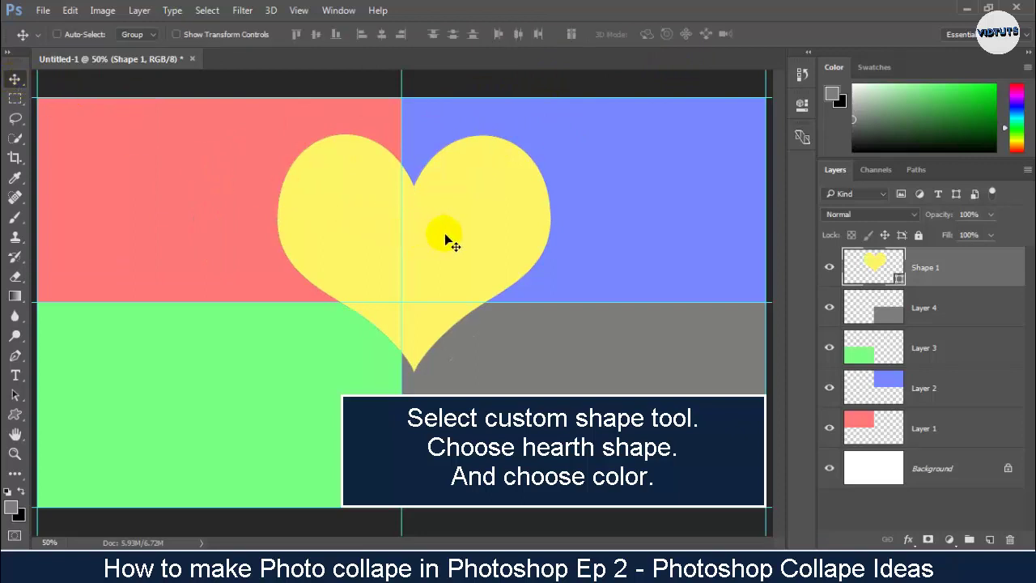
Nudge the heart down-left, add Layer 5 above it, and load the heart outline as a selection
left_click_drag(446, 238, 432, 272)
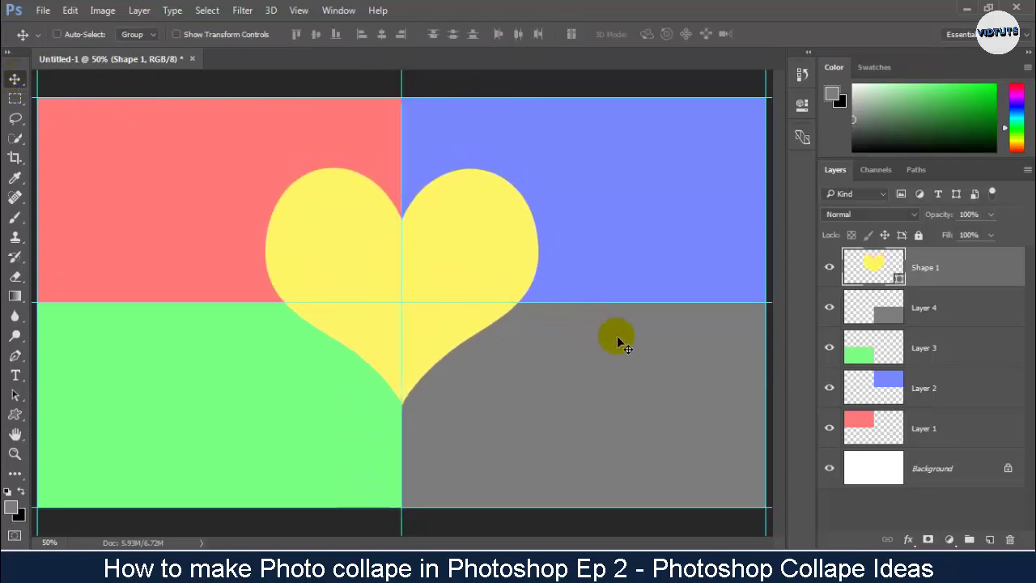
left_click(990, 539)
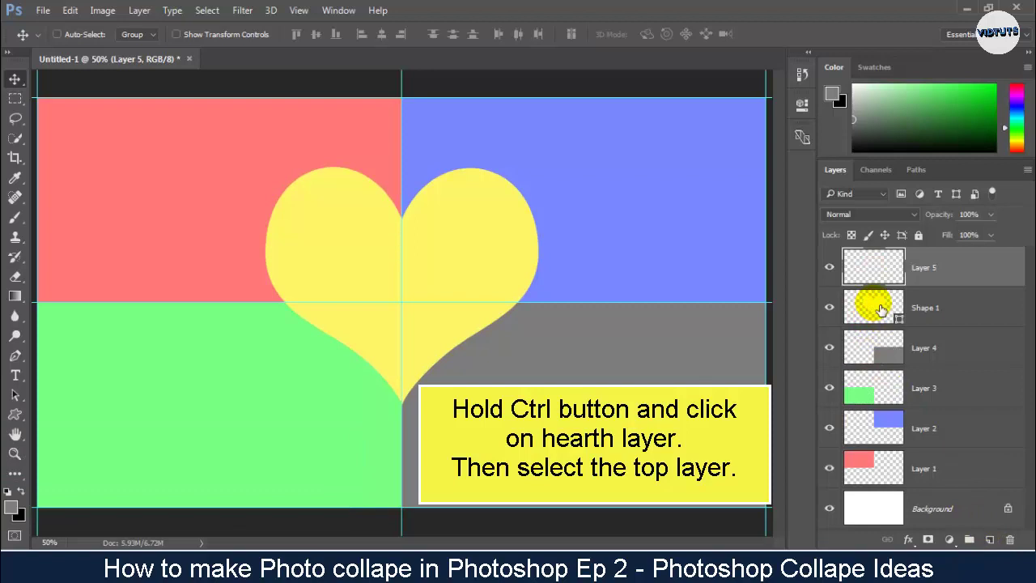
left_click(881, 310)
left_click(880, 317, "ctrl")
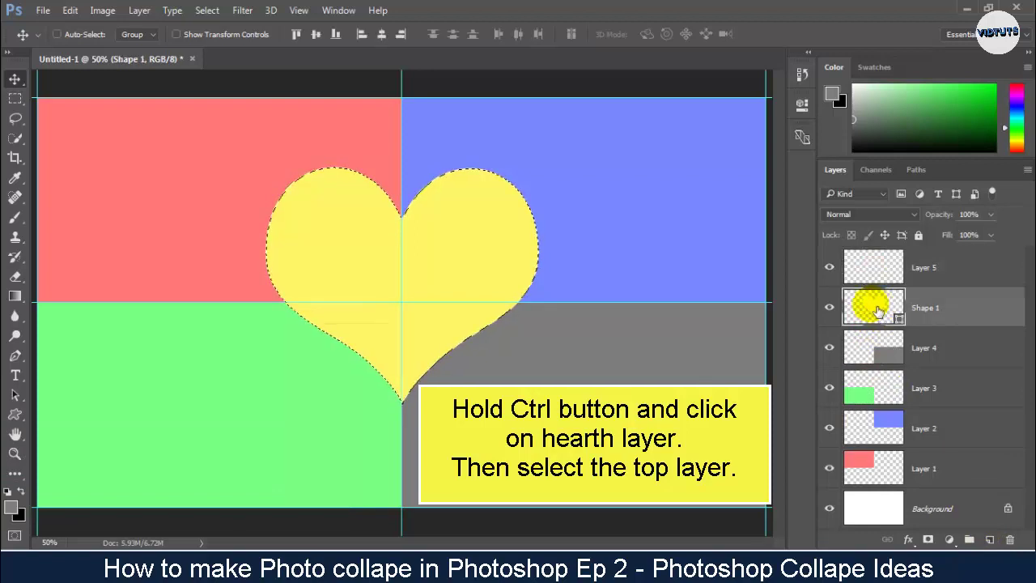
left_click(873, 267)
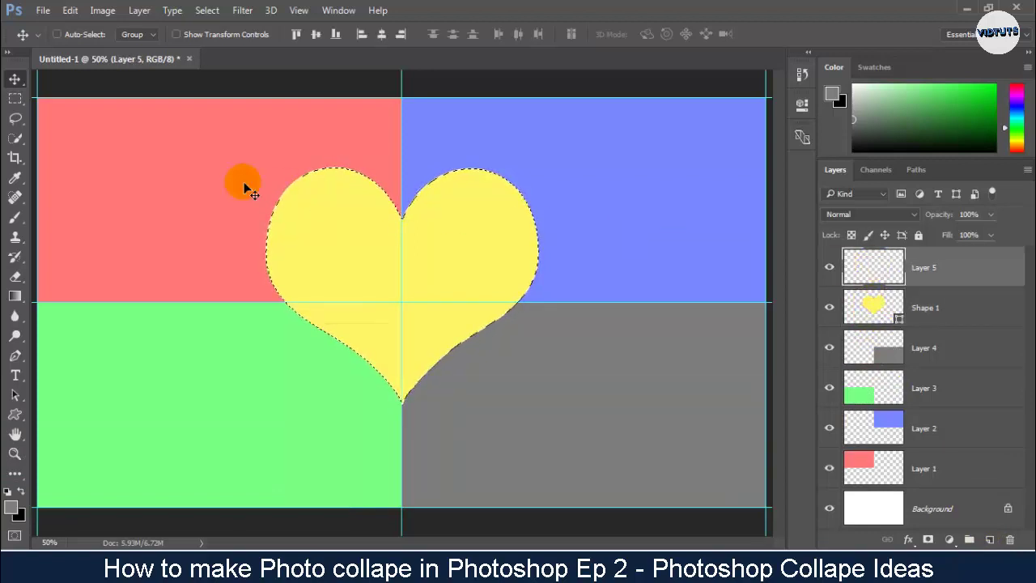
left_click(15, 99)
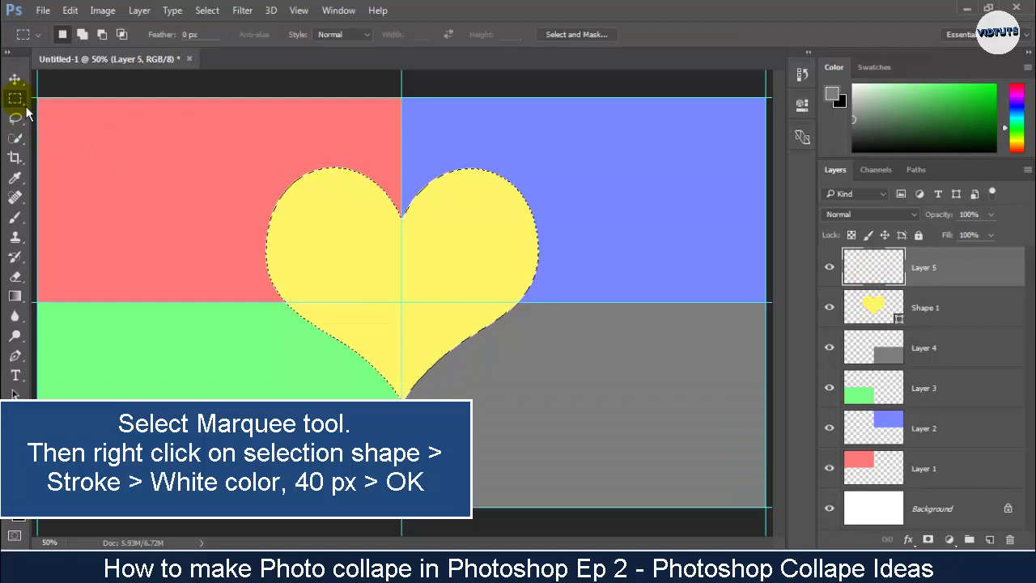
Stroke the heart selection with a 40 px white outline, deselect, and add Layer 6
right_click(491, 243)
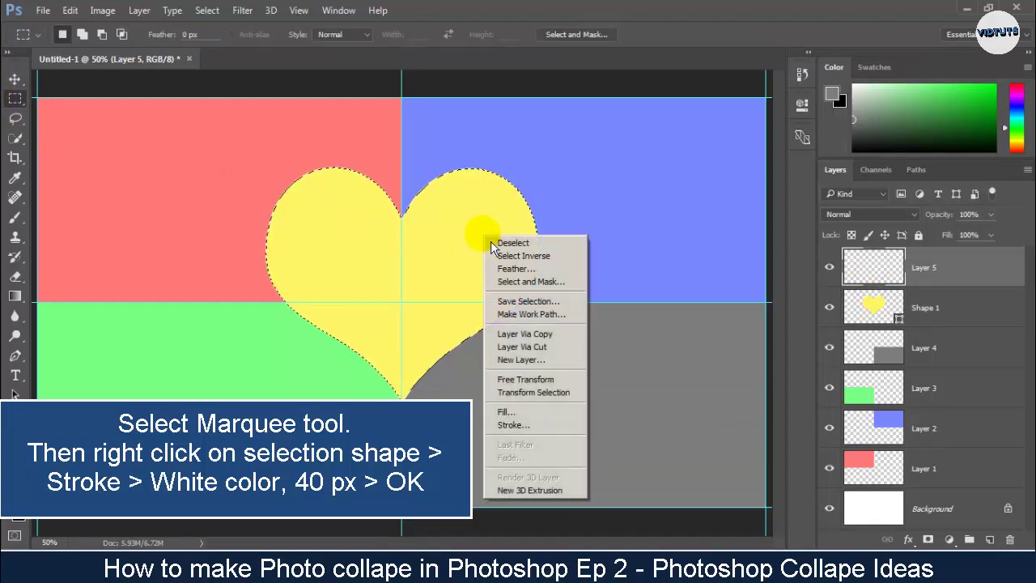
left_click(554, 425)
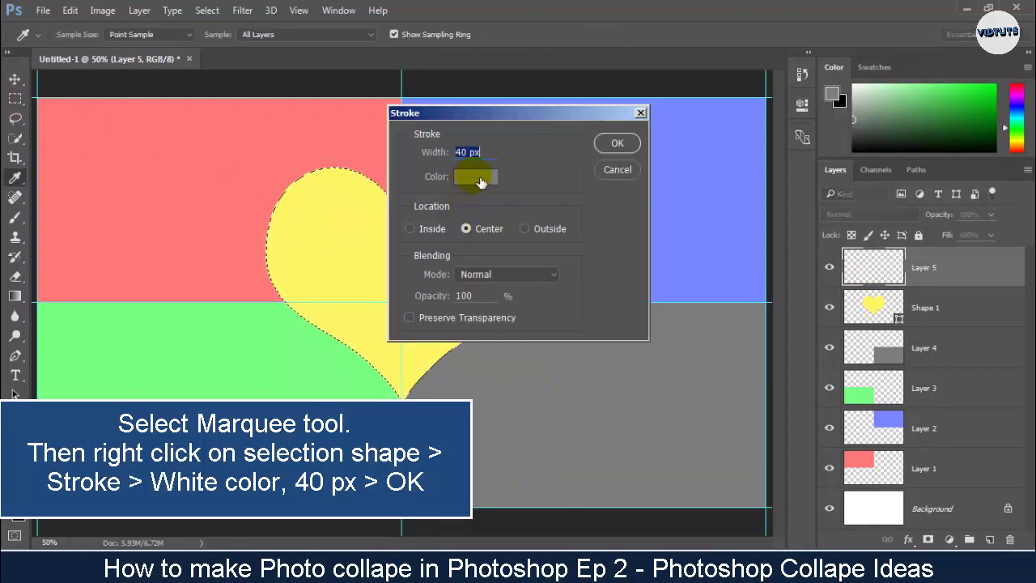
left_click(476, 175)
left_click_drag(348, 146, 306, 107)
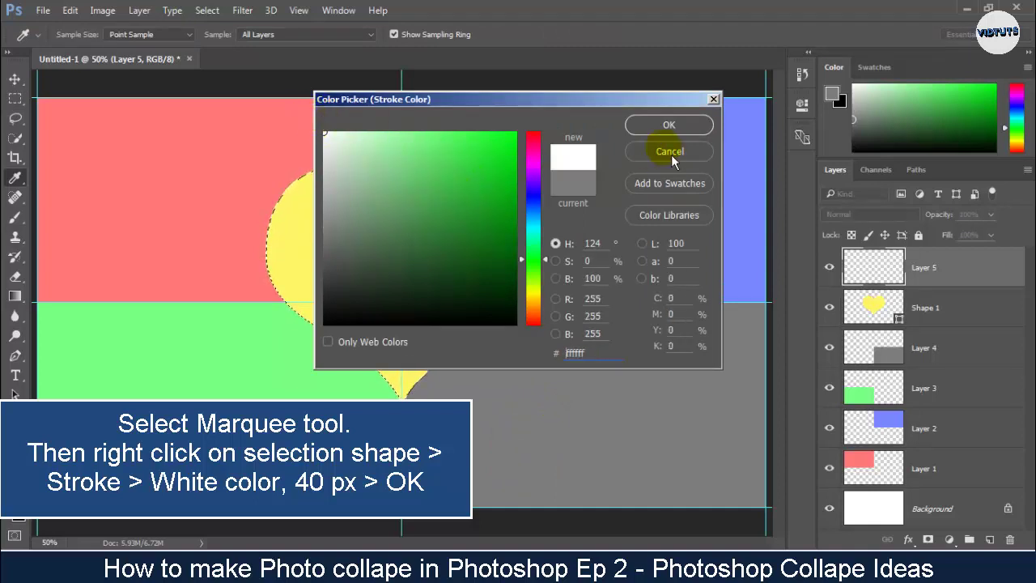
left_click(680, 128)
left_click(617, 144)
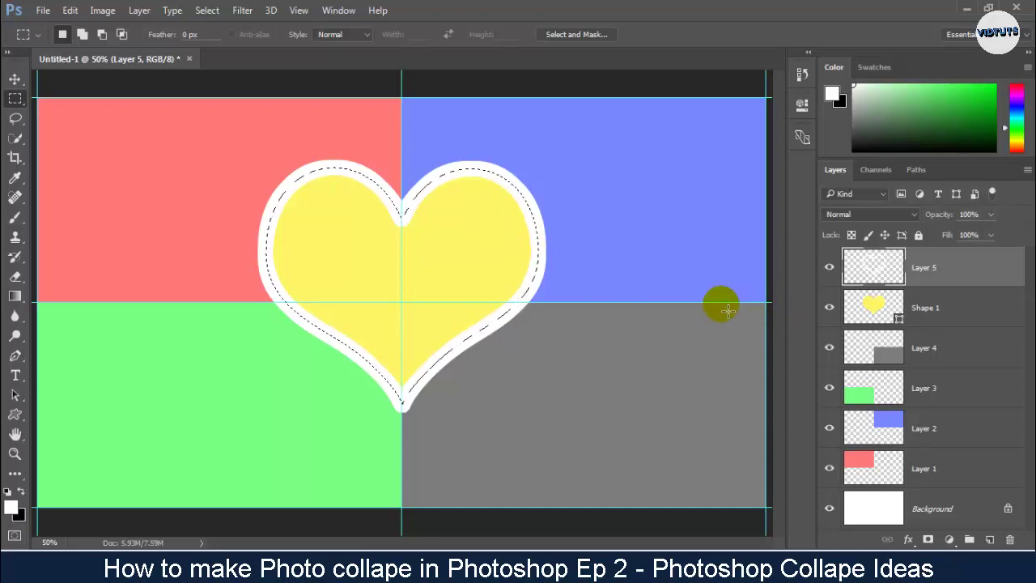
left_click(15, 79)
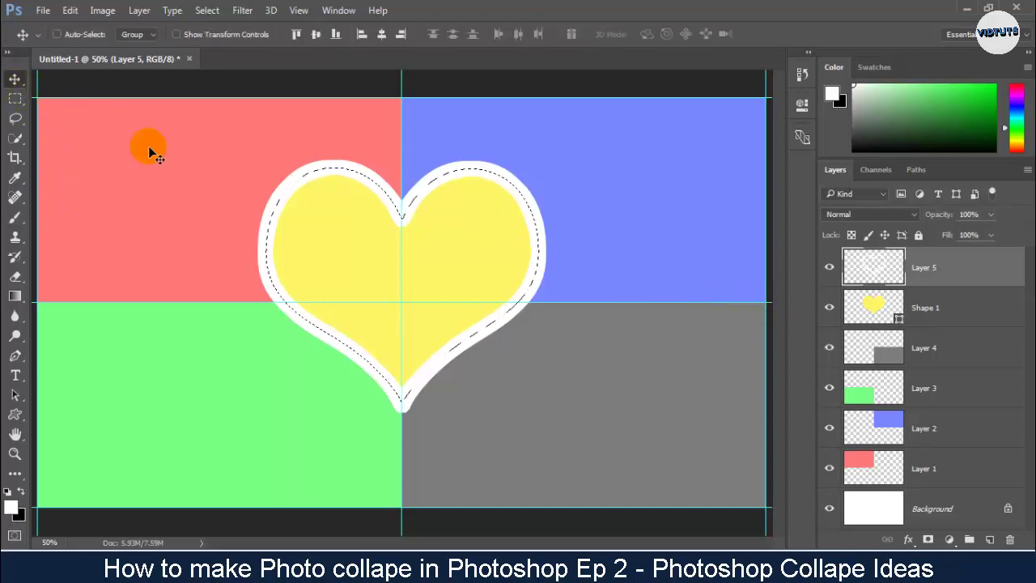
key("ctrl+d")
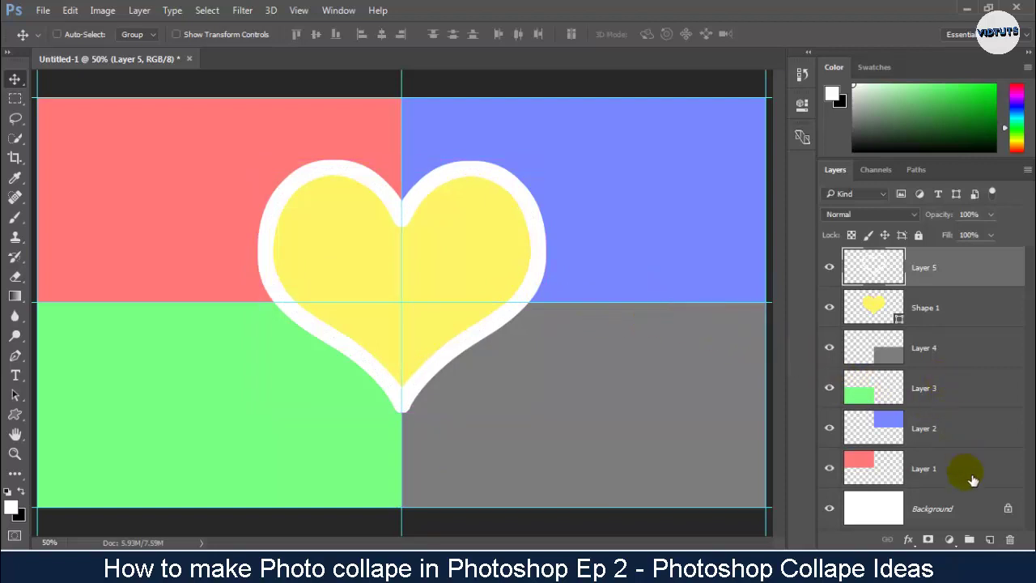
key("ctrl+shift+n")
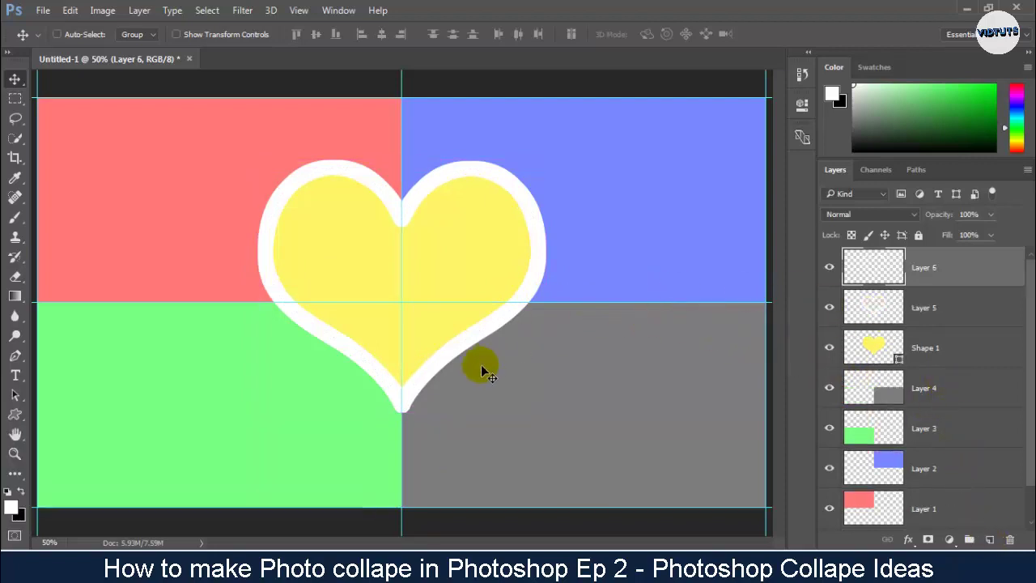
Stroke a single-row selection on the middle horizontal guide with 40 px white
left_click(14, 98)
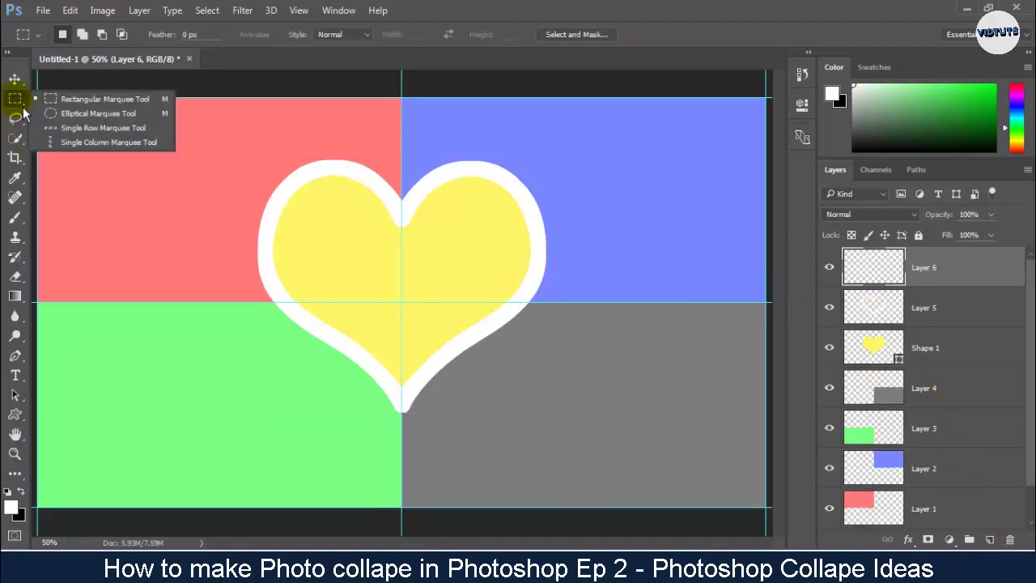
left_click(71, 129)
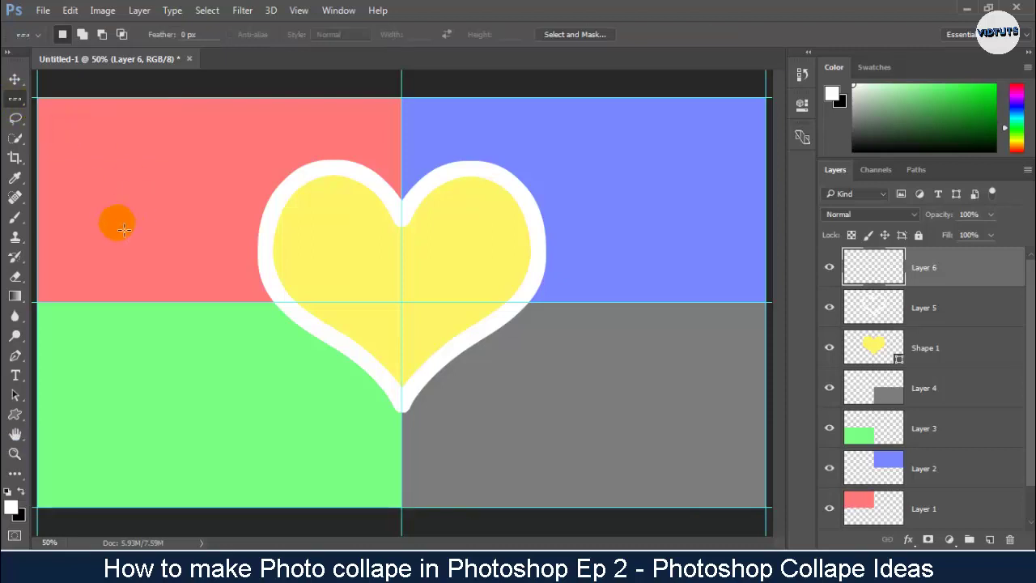
left_click(80, 307)
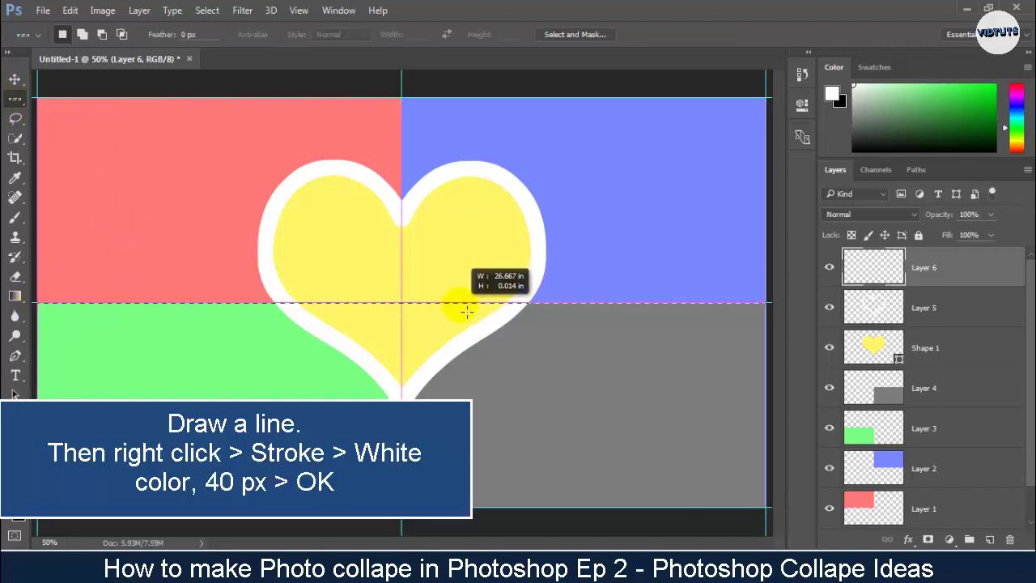
left_click_drag(81, 307, 543, 308)
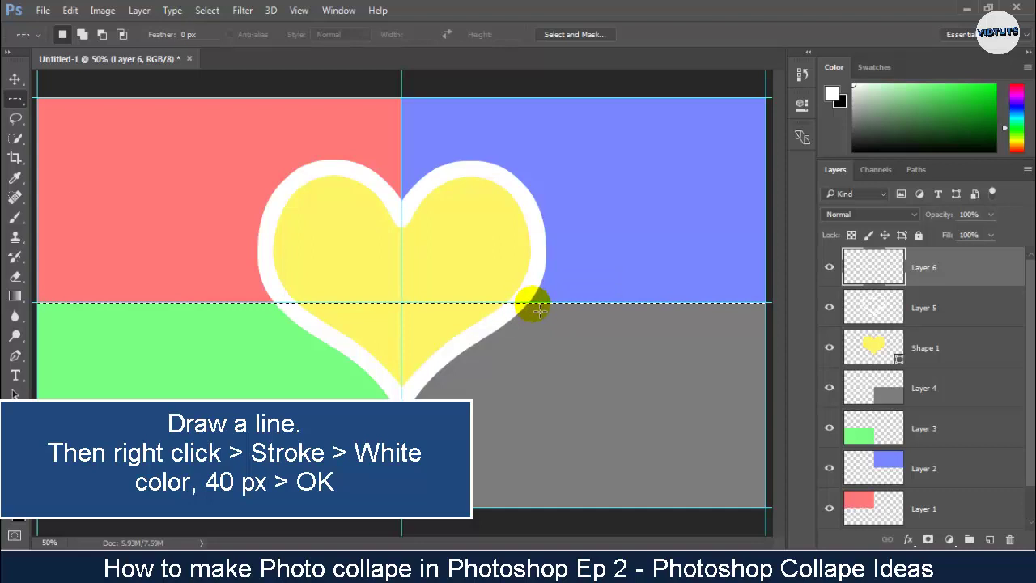
right_click(540, 310)
left_click(595, 230)
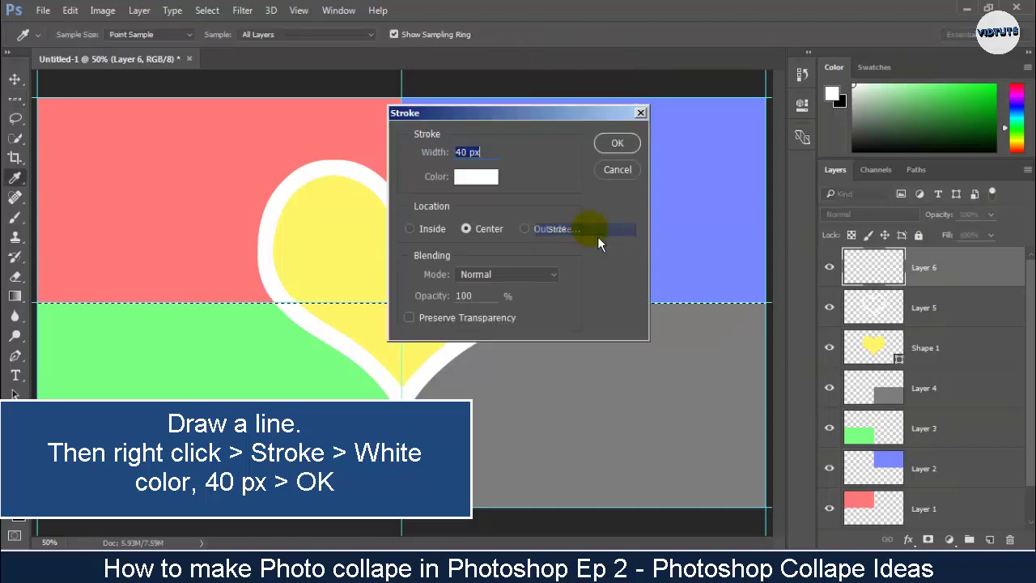
left_click(617, 142)
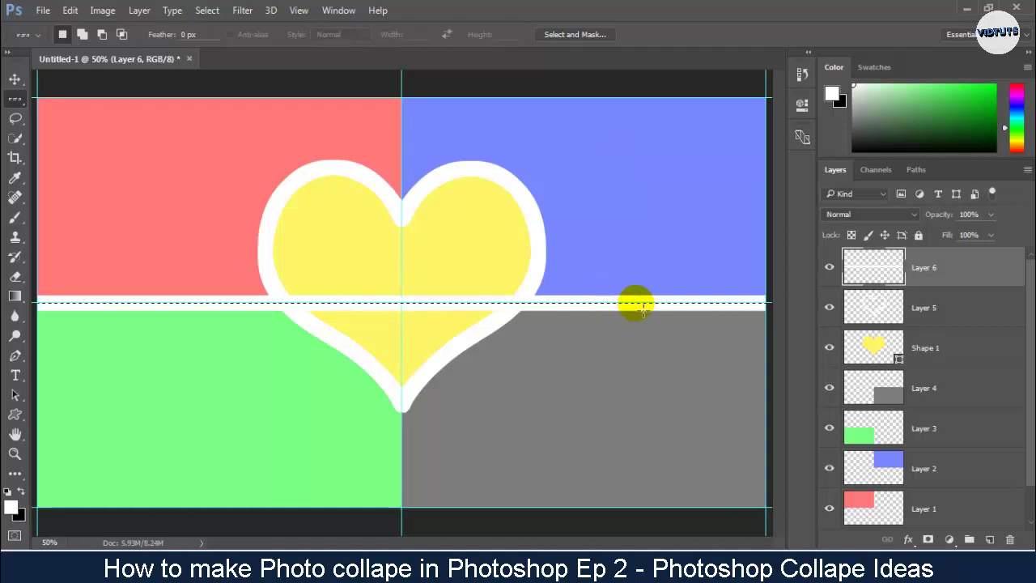
Stroke a single-column selection on the vertical centre guide with 40 px white
right_click(15, 99)
left_click(57, 145)
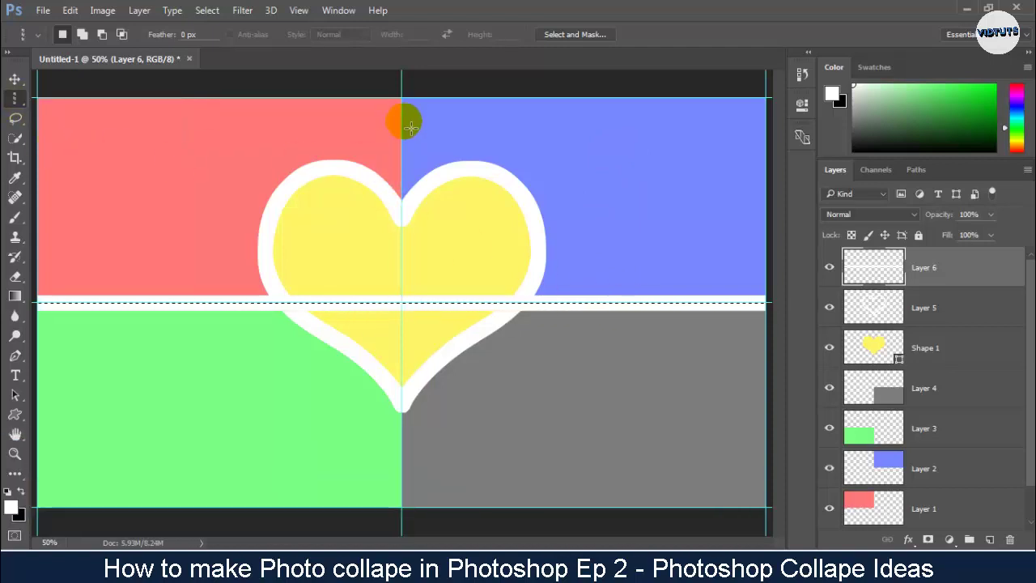
left_click_drag(397, 96, 398, 401)
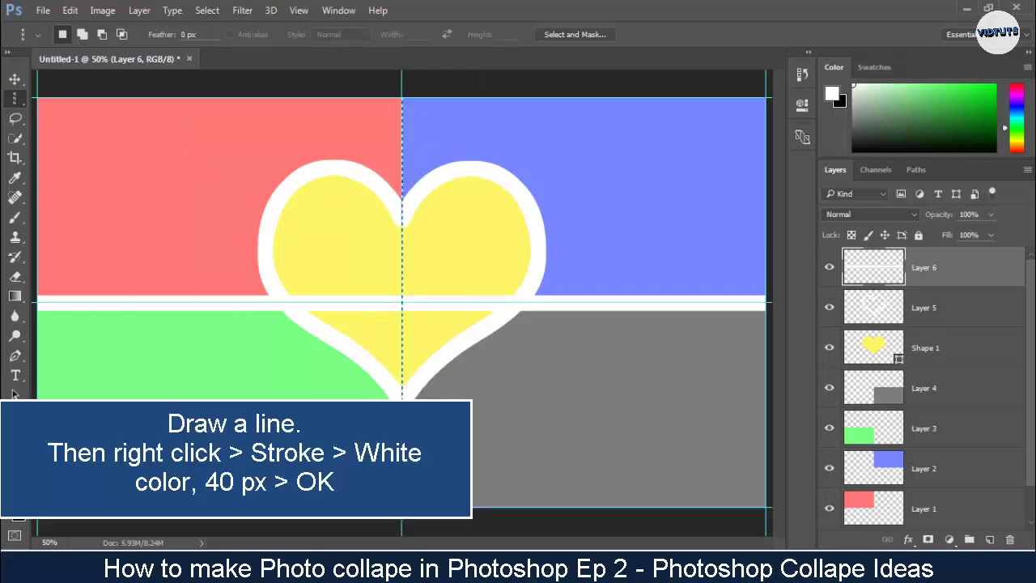
right_click(402, 163)
left_click(457, 361)
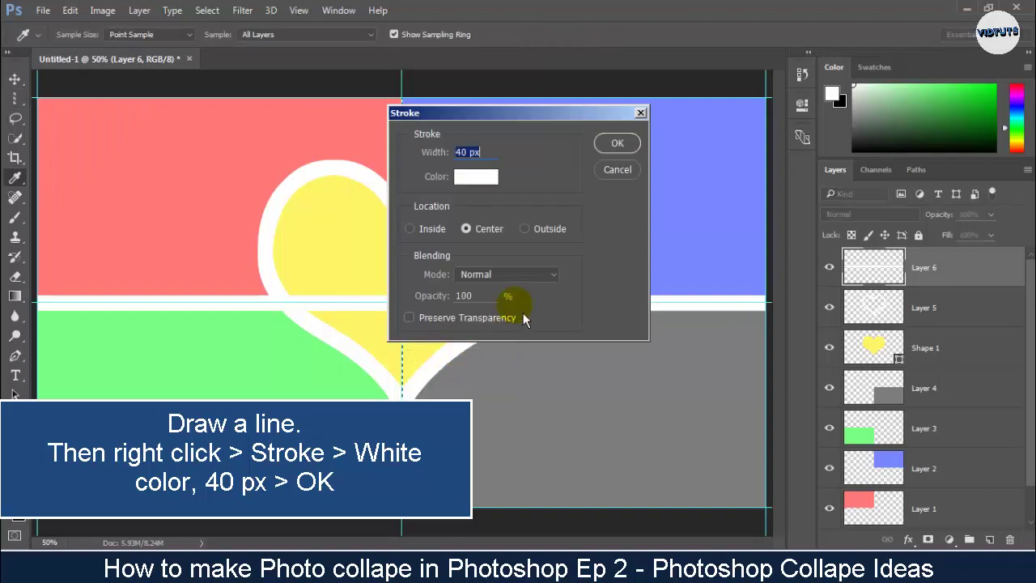
left_click(617, 144)
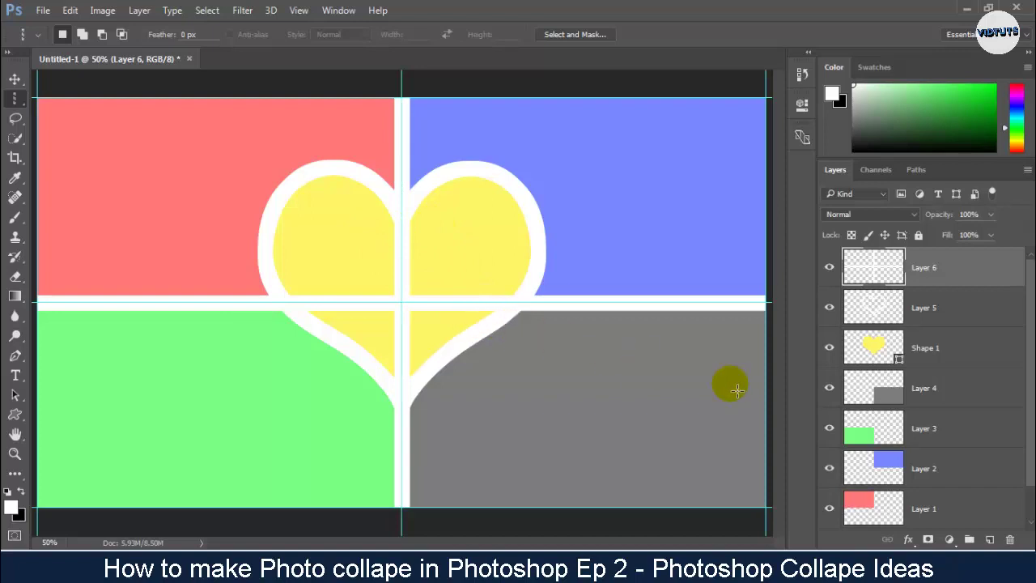
Cut the heart-shaped Shape 1 selection out of Layer 6's white lines, then turn guides off
left_click(881, 348)
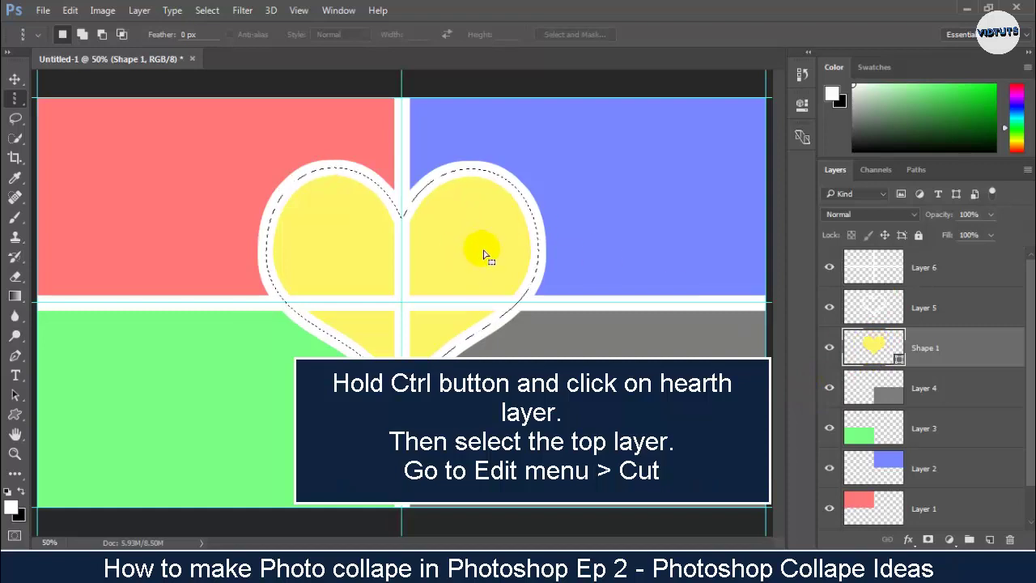
left_click(882, 271)
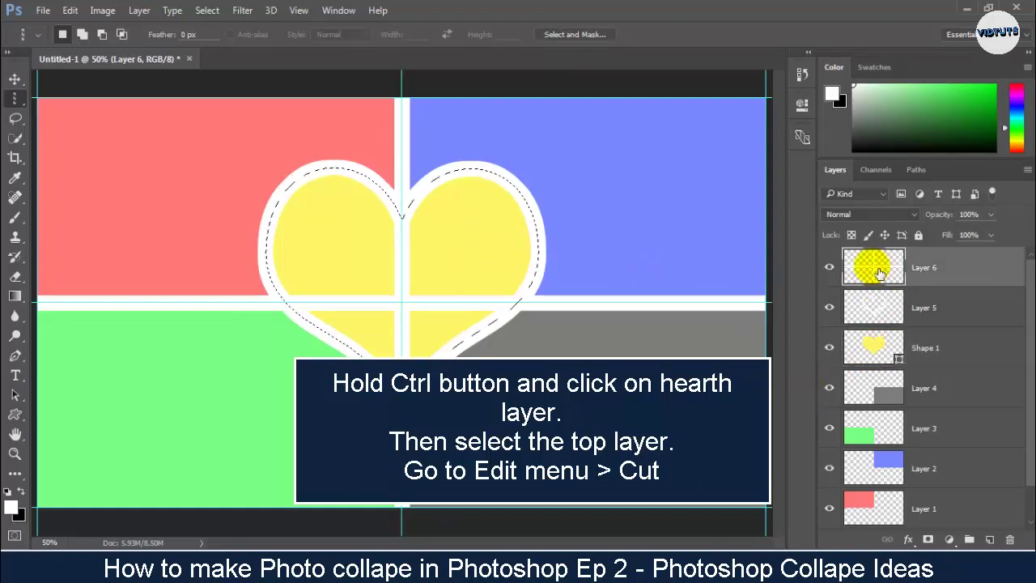
left_click(70, 10)
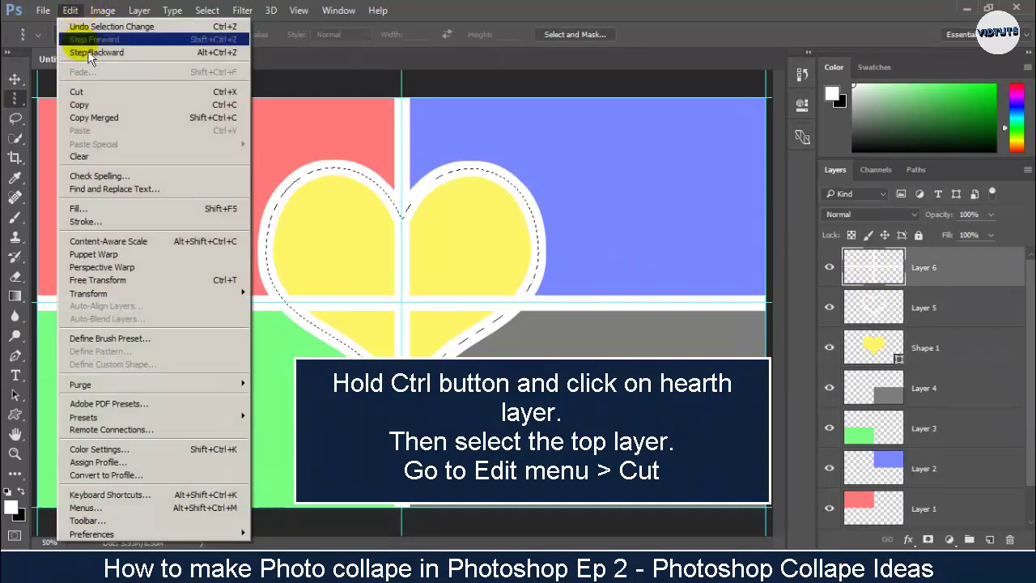
left_click(132, 92)
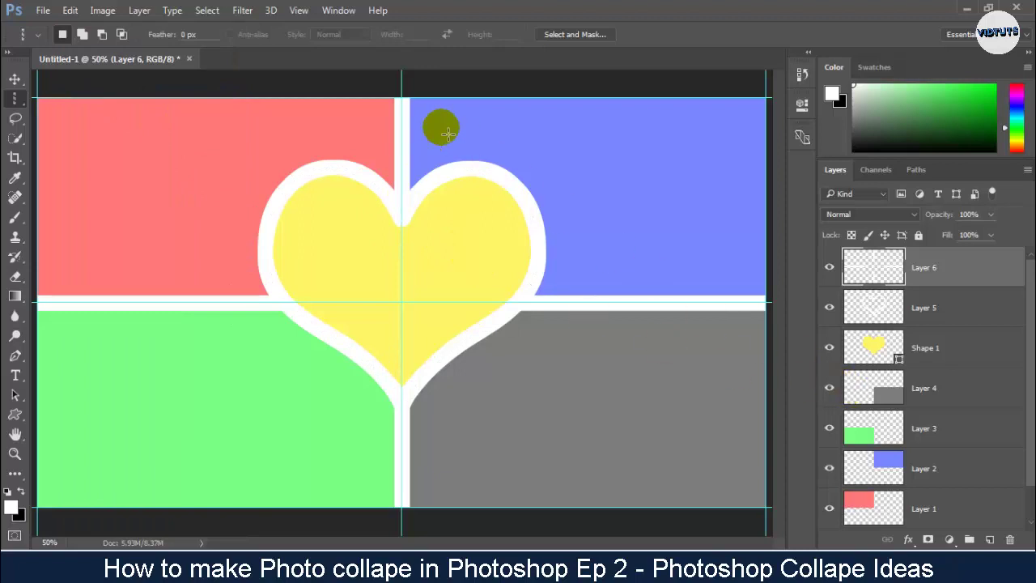
left_click(299, 10)
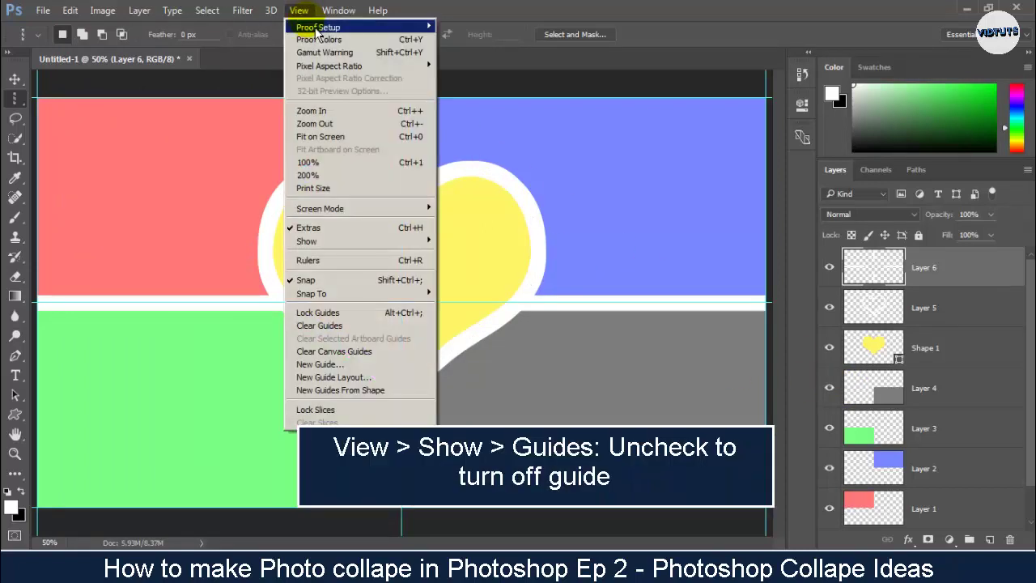
mouse_move(308, 241)
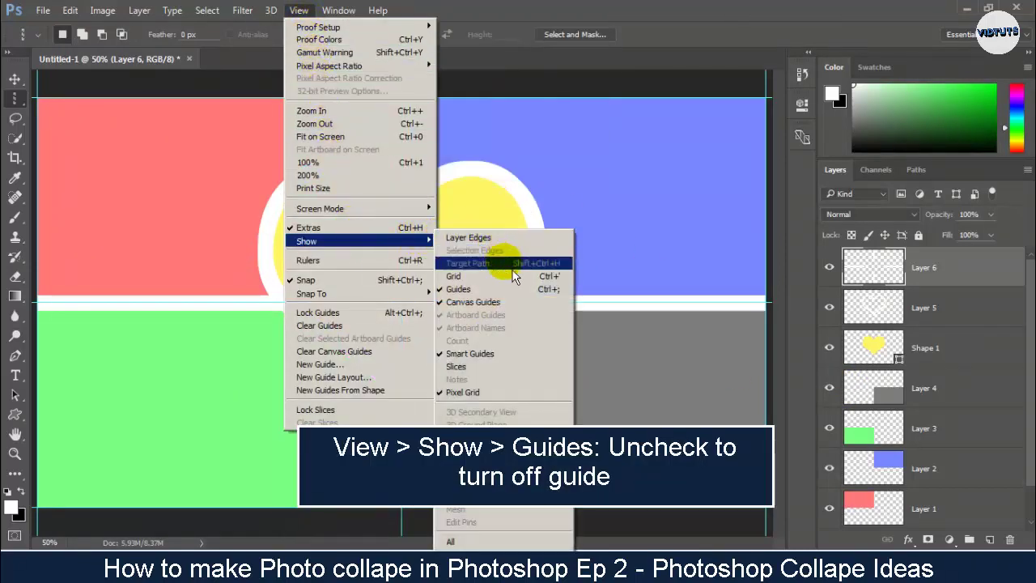
left_click(526, 293)
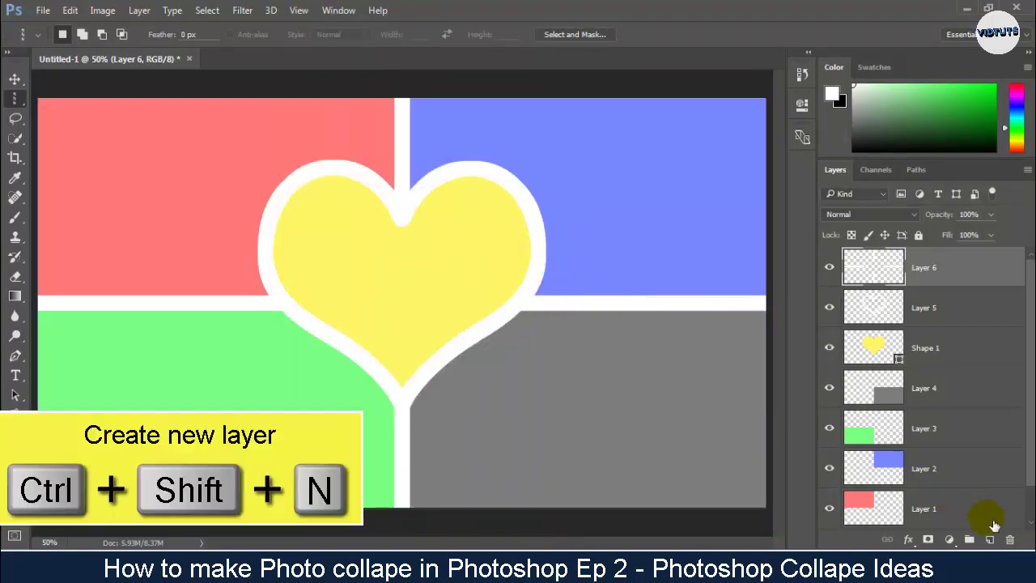
Add a new empty layer and select the whole canvas with the rectangular marquee
left_click(992, 539)
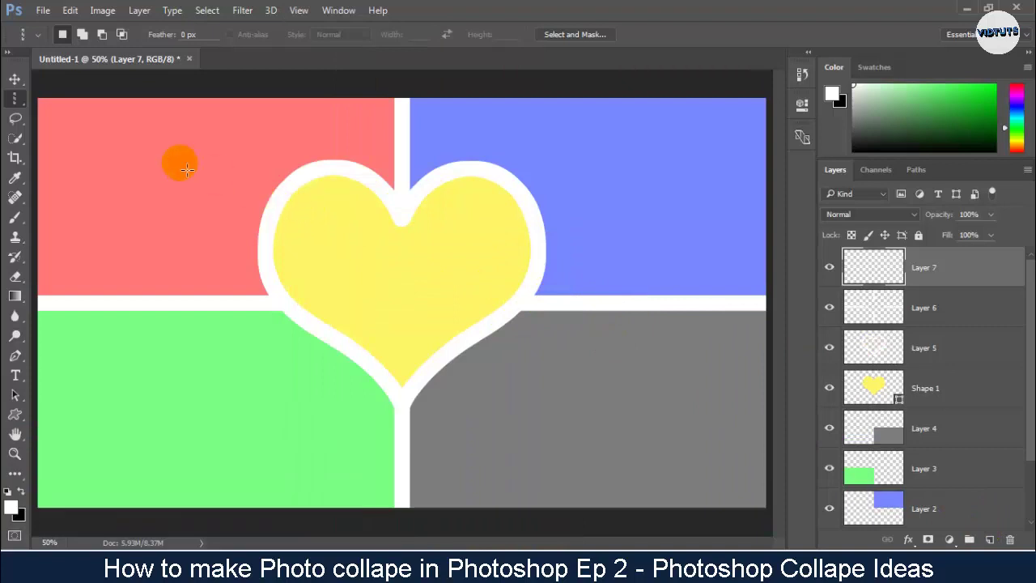
right_click(14, 98)
left_click(73, 97)
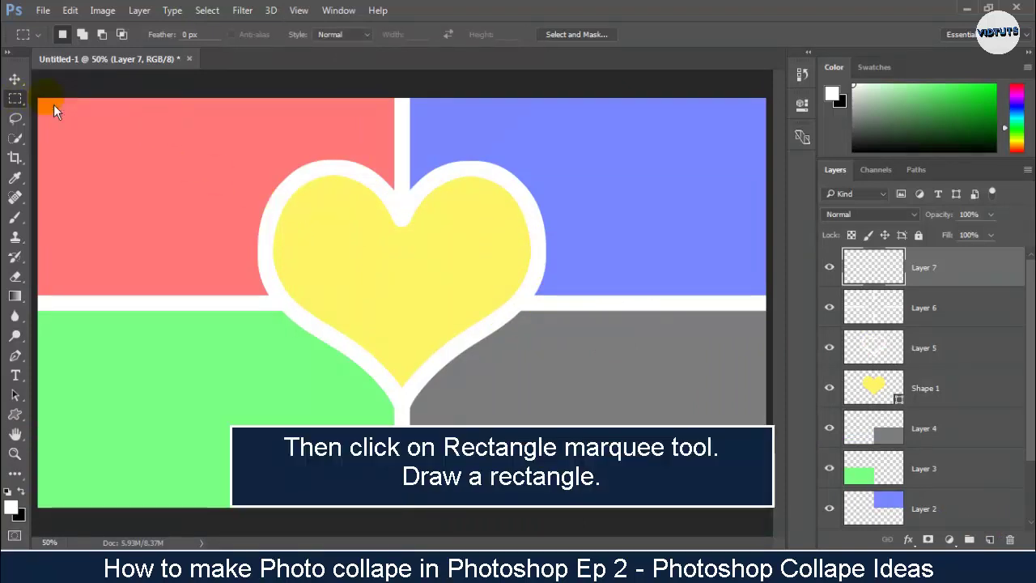
left_click_drag(42, 103, 771, 516)
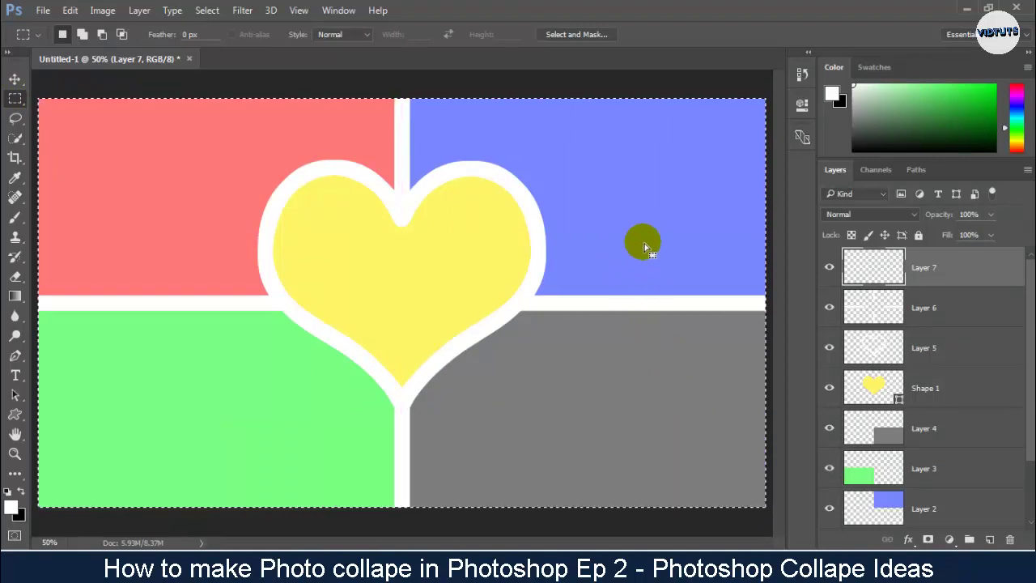
Stroke the selection with a 40 px white border inside the edge, then deselect
right_click(609, 181)
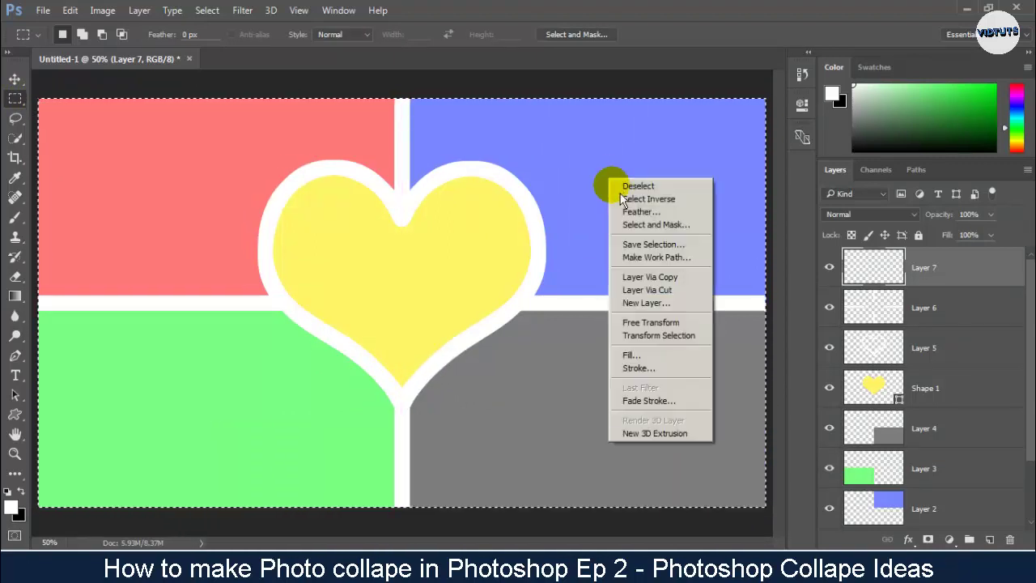
left_click(635, 369)
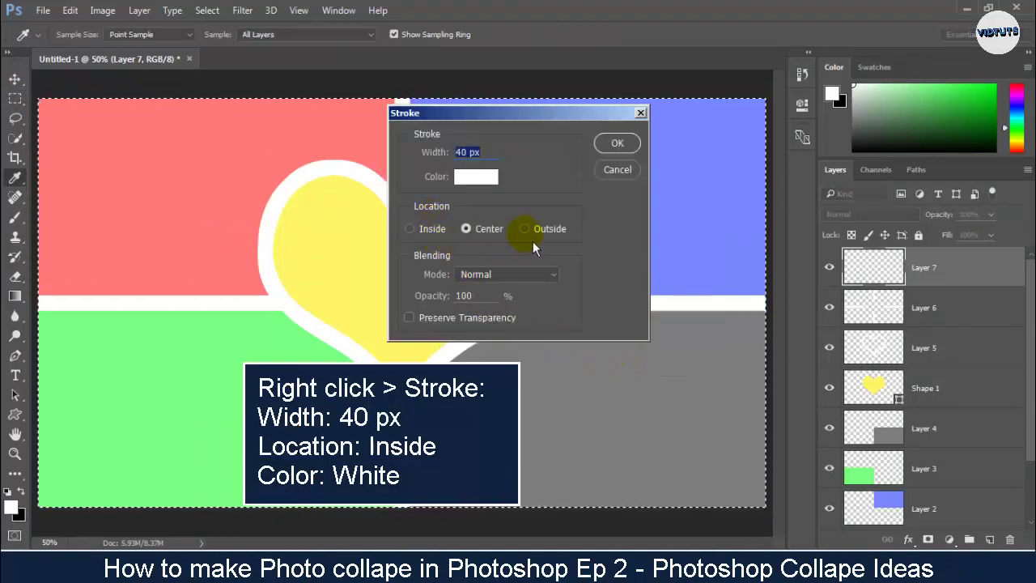
left_click(443, 238)
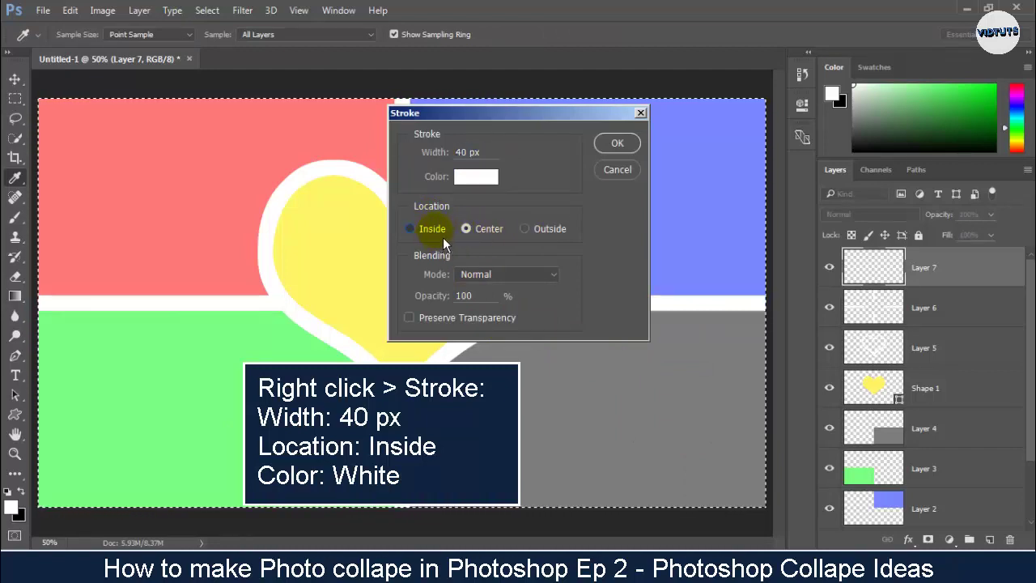
left_click(617, 144)
key("m")
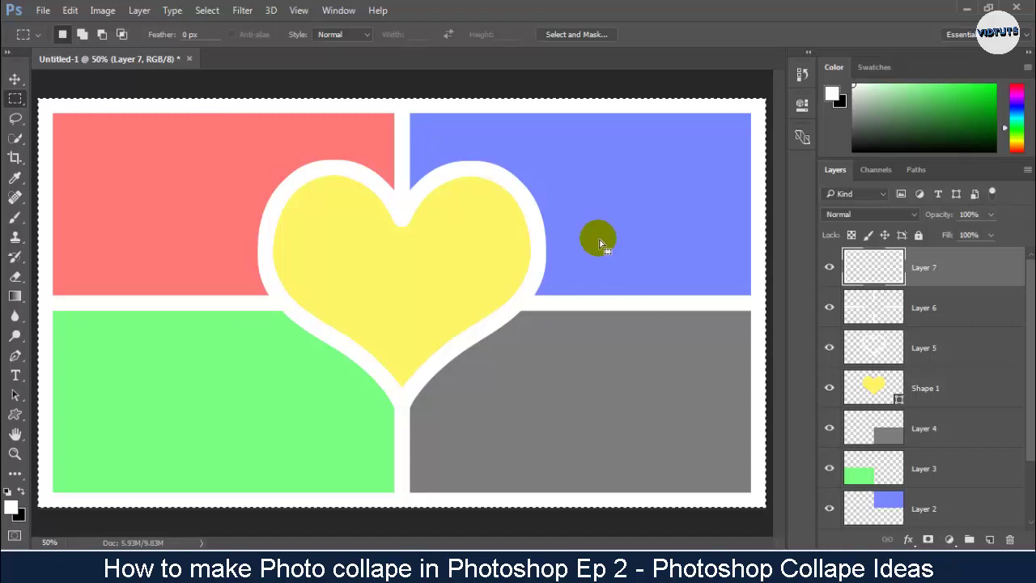
left_click(573, 281)
Embed the people-2557411 photo above the Shape 1 heart layer
left_click(878, 394)
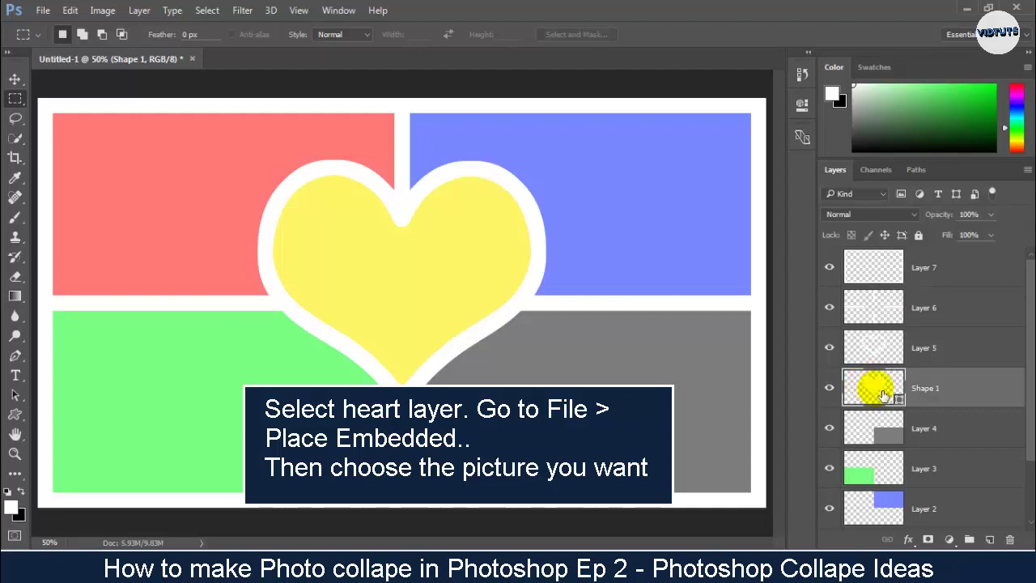
left_click(51, 14)
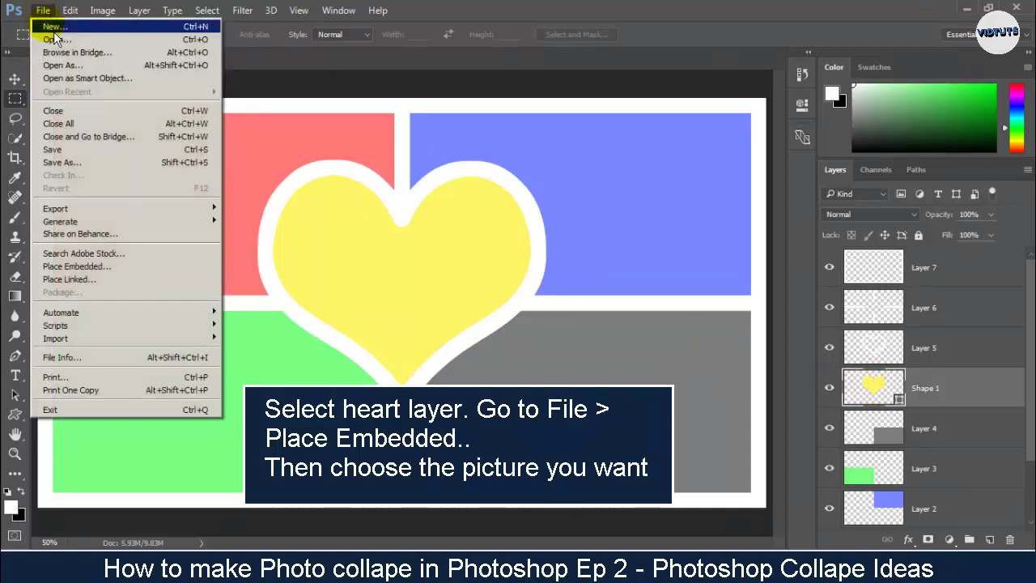
left_click(101, 267)
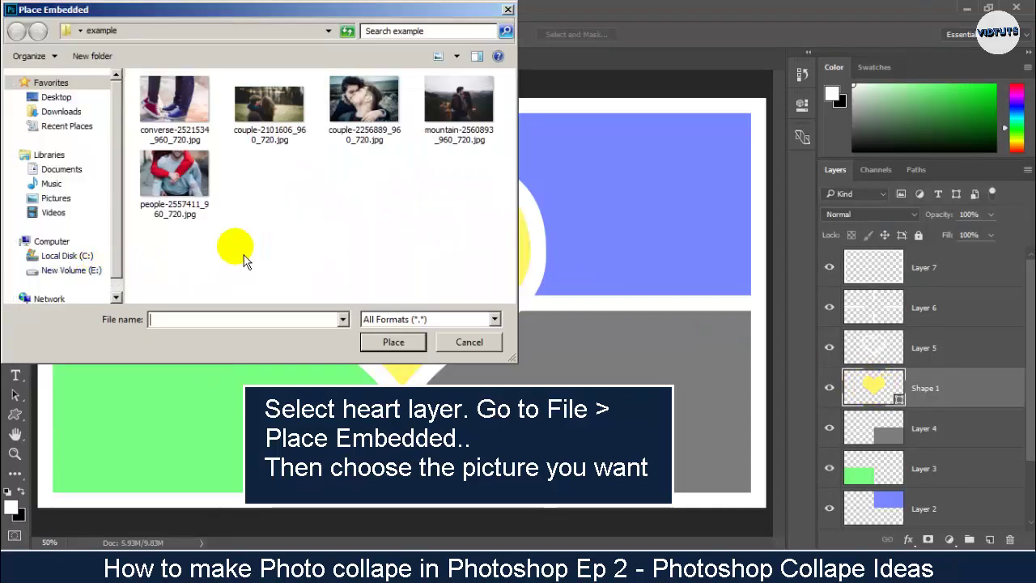
double_click(195, 182)
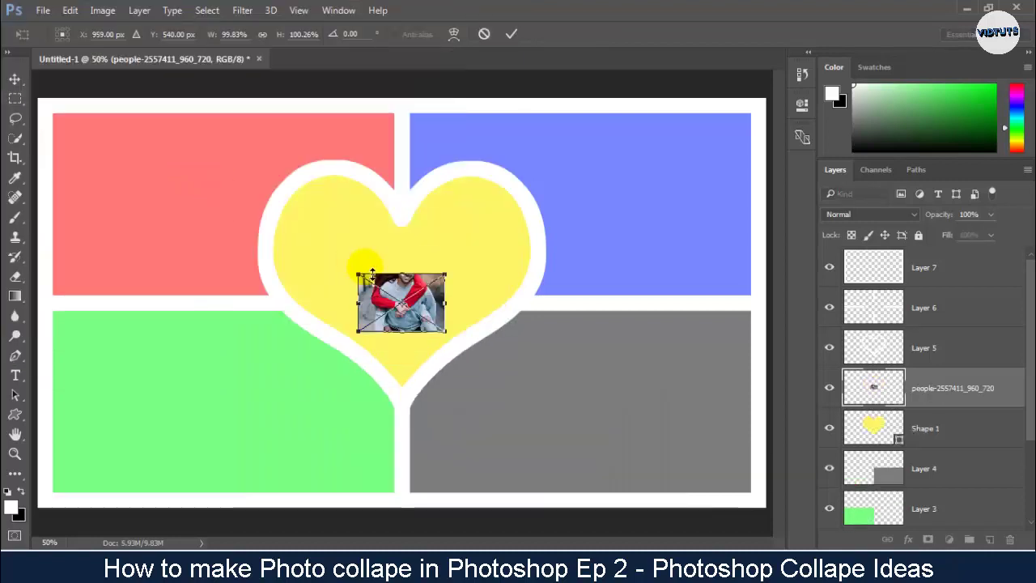
Enlarge the people photo to cover the heart and clip it to the heart shape
left_click_drag(358, 275, 212, 175)
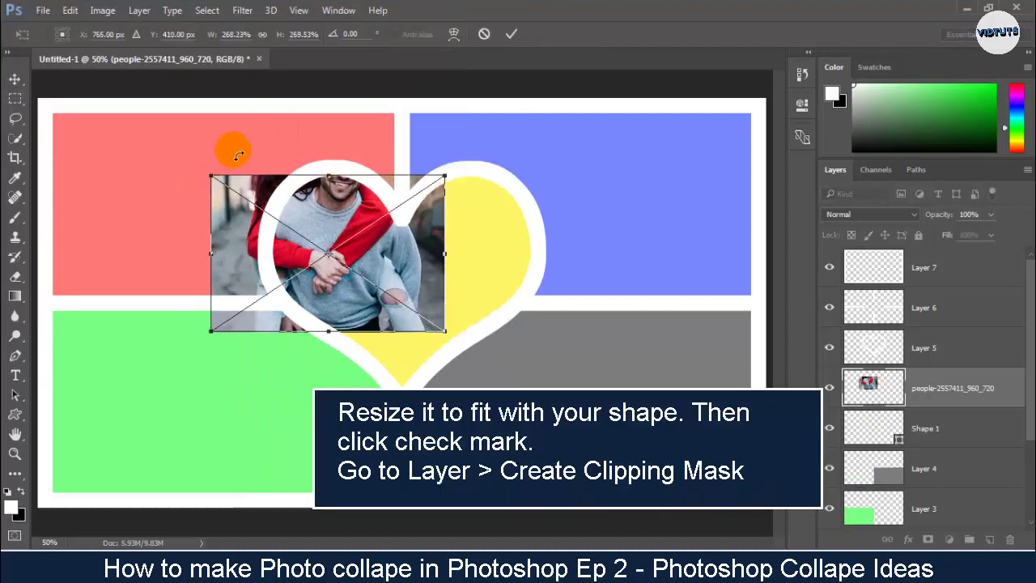
left_click_drag(447, 334, 577, 420)
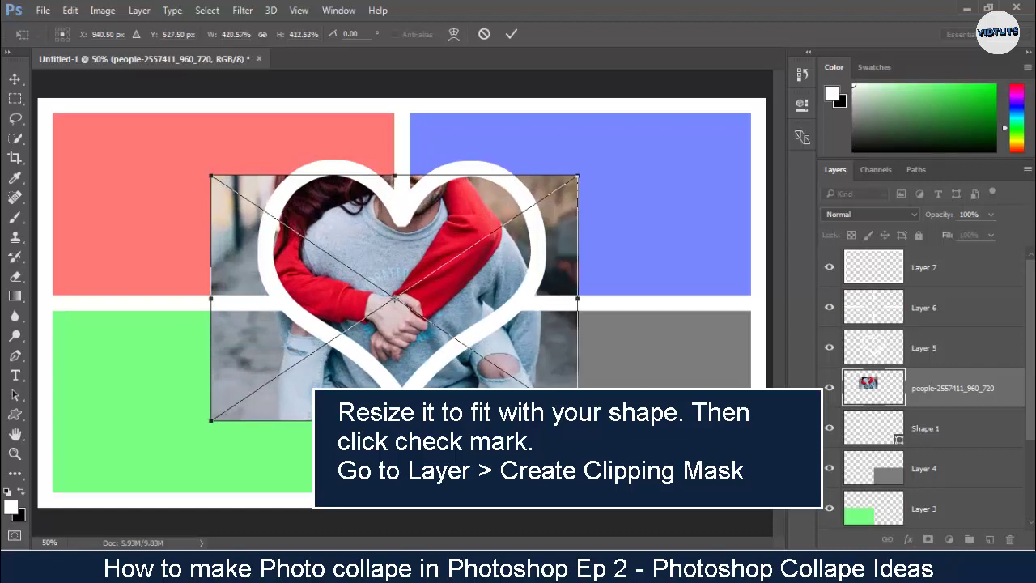
mouse_move(488, 376)
left_mouse_down()
mouse_move(517, 257)
mouse_move(465, 238)
left_mouse_up()
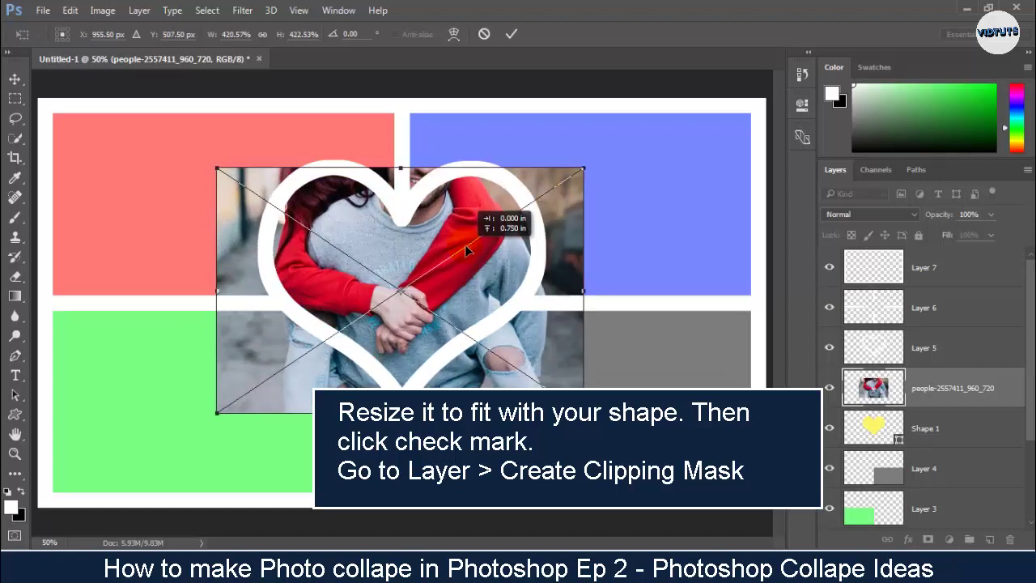
left_click(517, 46)
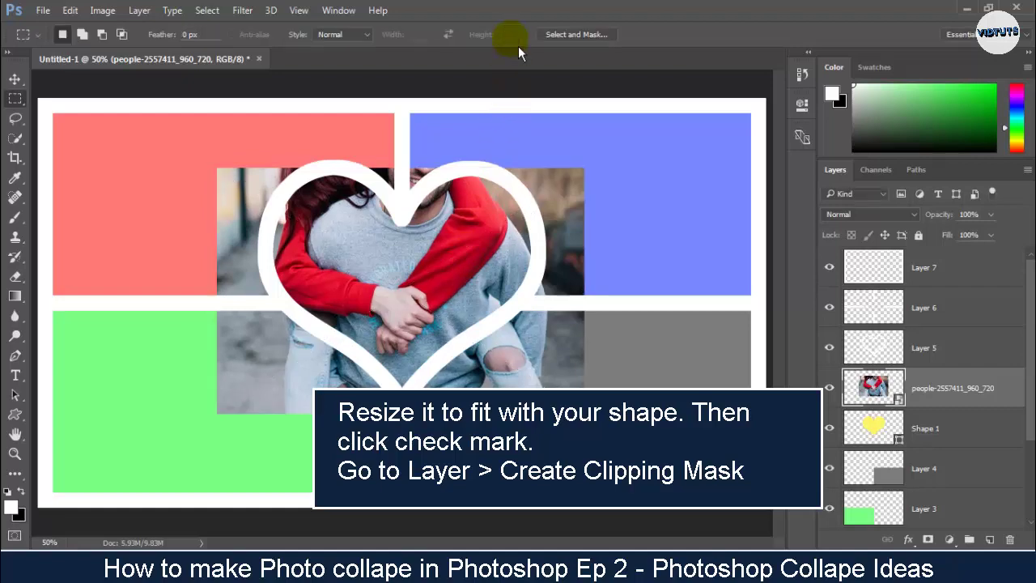
left_click(139, 10)
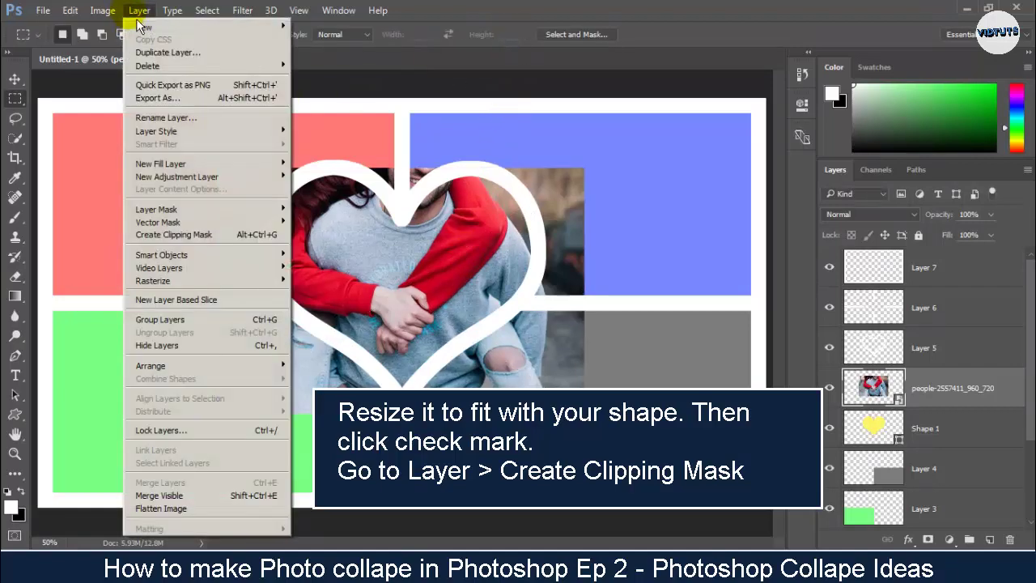
left_click(172, 245)
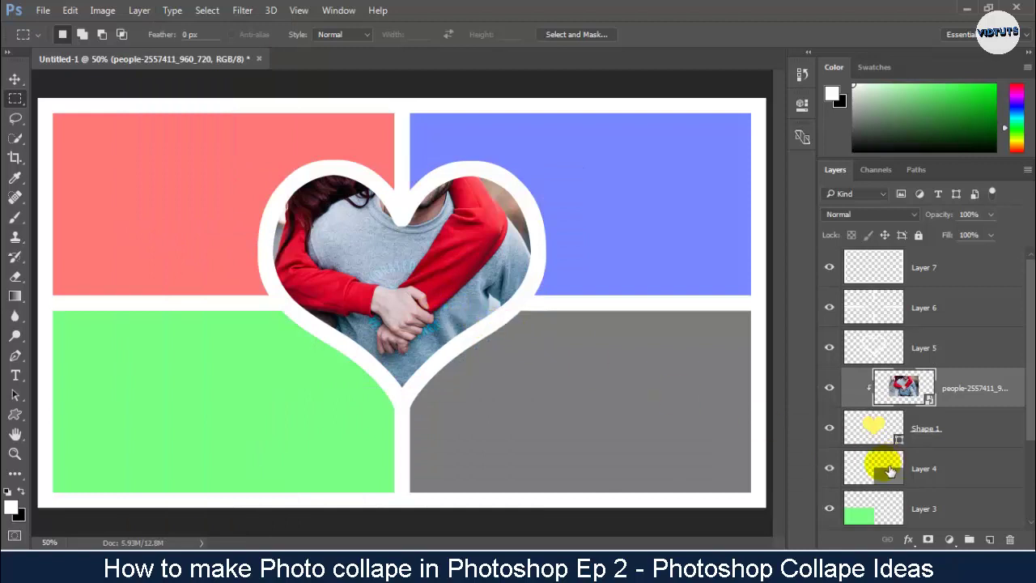
Embed the couple-2101606 photo above the grey rectangle's Layer 4
left_click(883, 480)
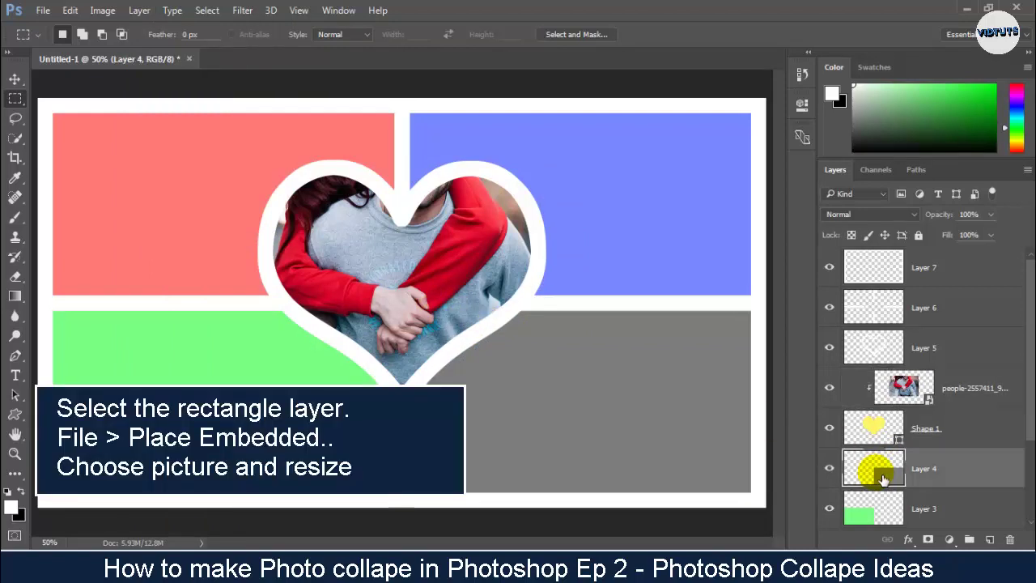
left_click(48, 11)
left_click(98, 267)
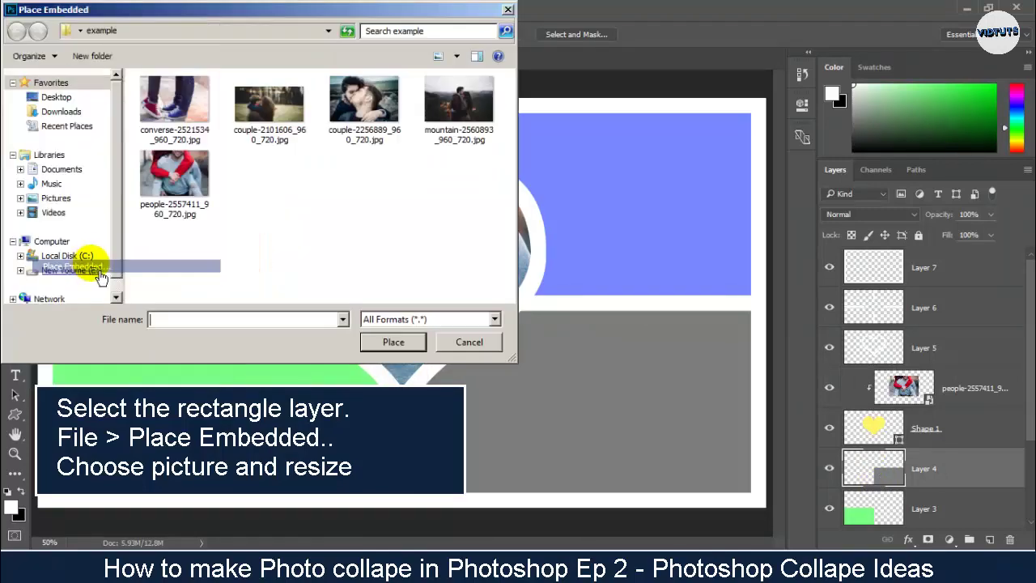
double_click(269, 130)
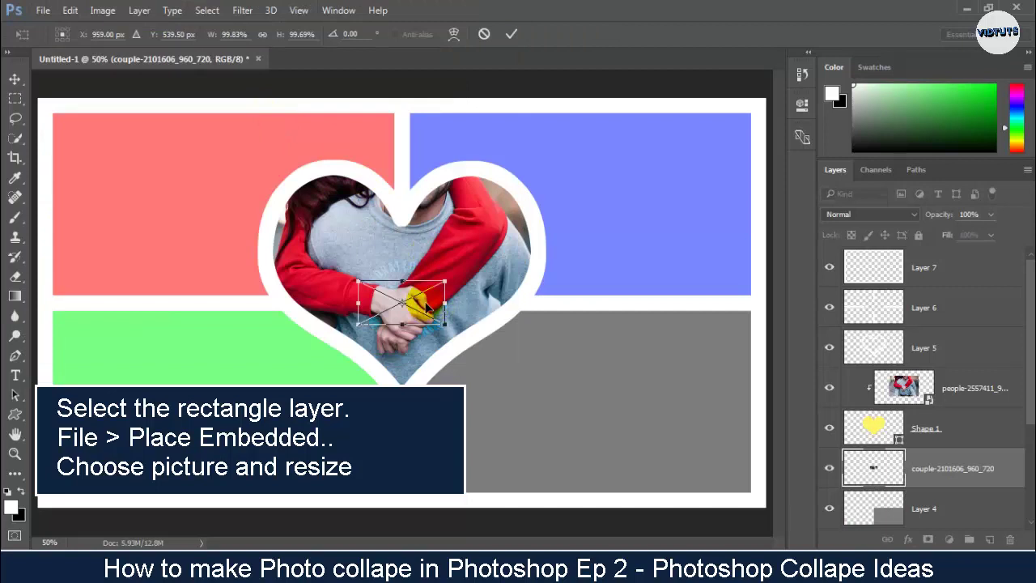
Size the couple photo over the bottom-right quadrant and clip it to the grey rectangle
mouse_move(426, 305)
left_mouse_down()
mouse_move(791, 543)
mouse_move(825, 541)
left_mouse_up()
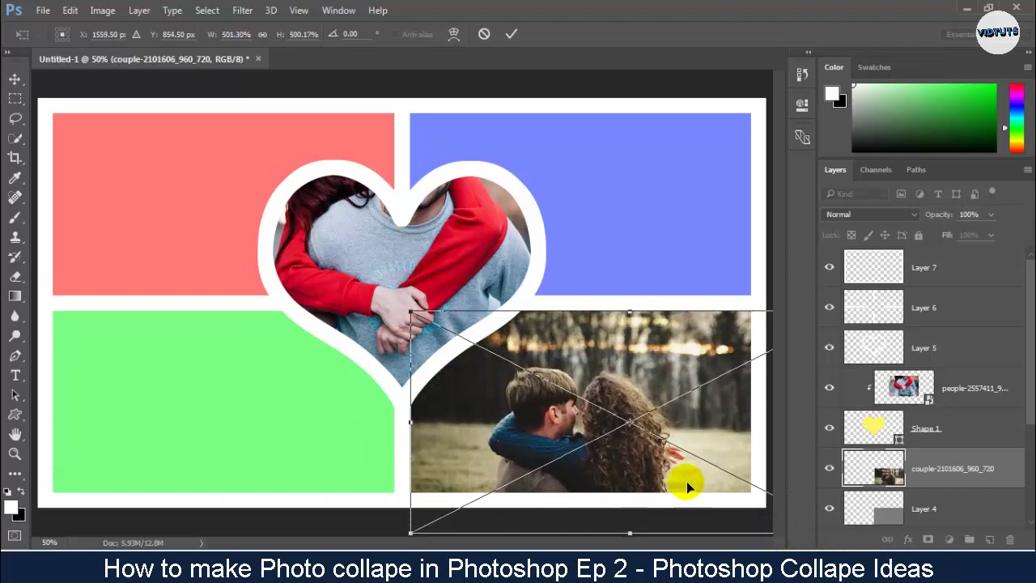
left_click_drag(686, 485, 676, 466)
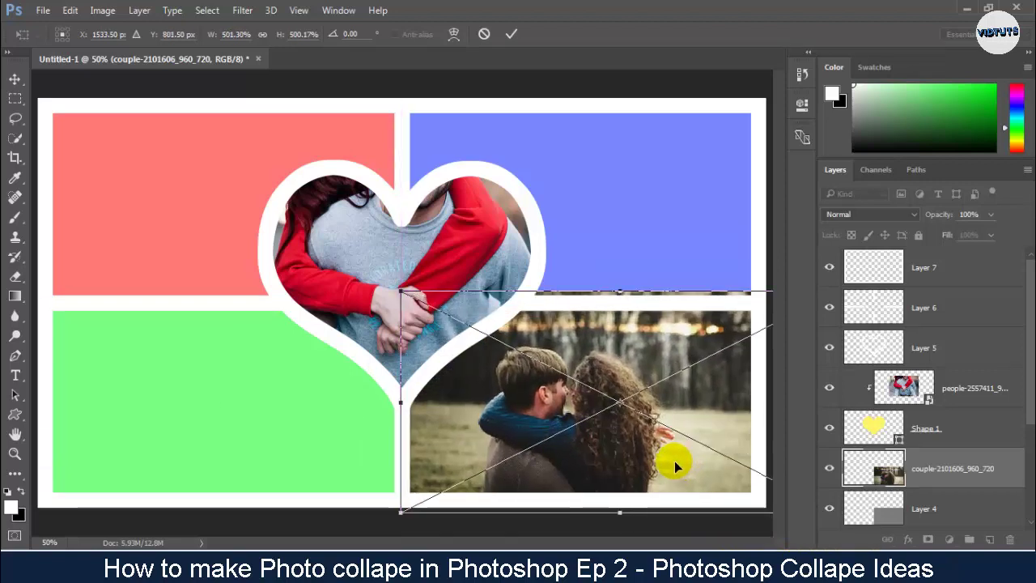
left_click(510, 34)
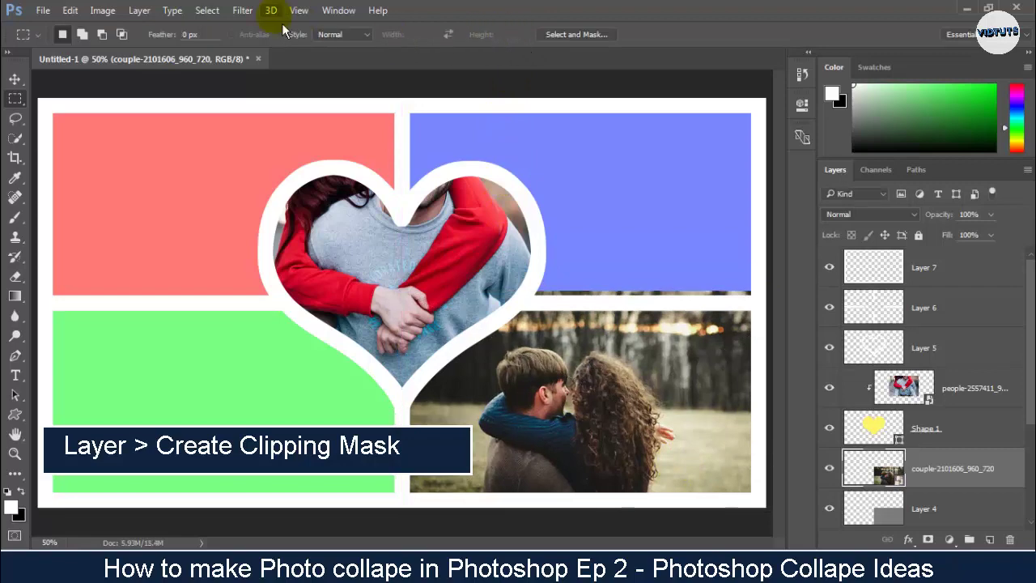
left_click(140, 11)
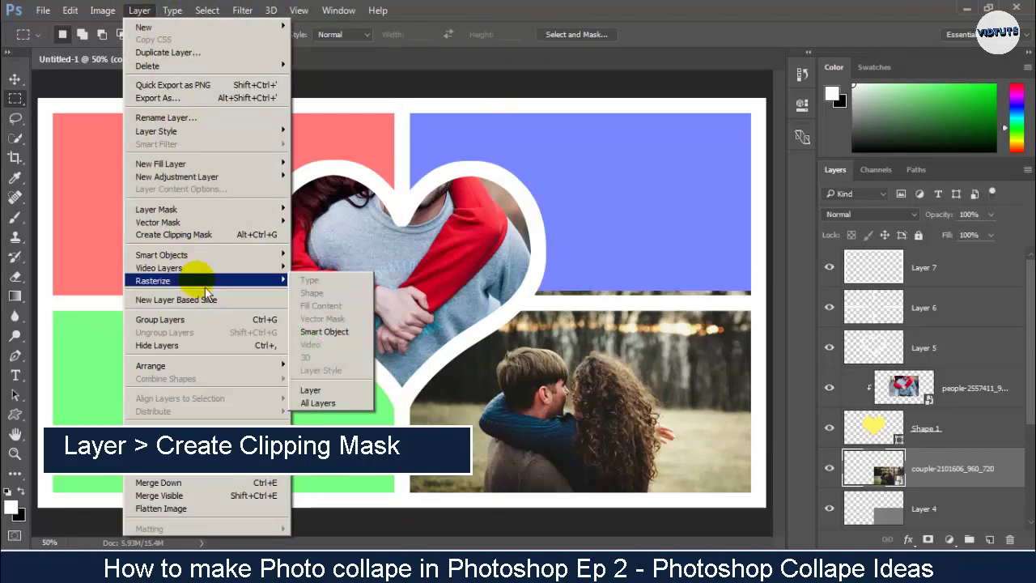
left_click(212, 235)
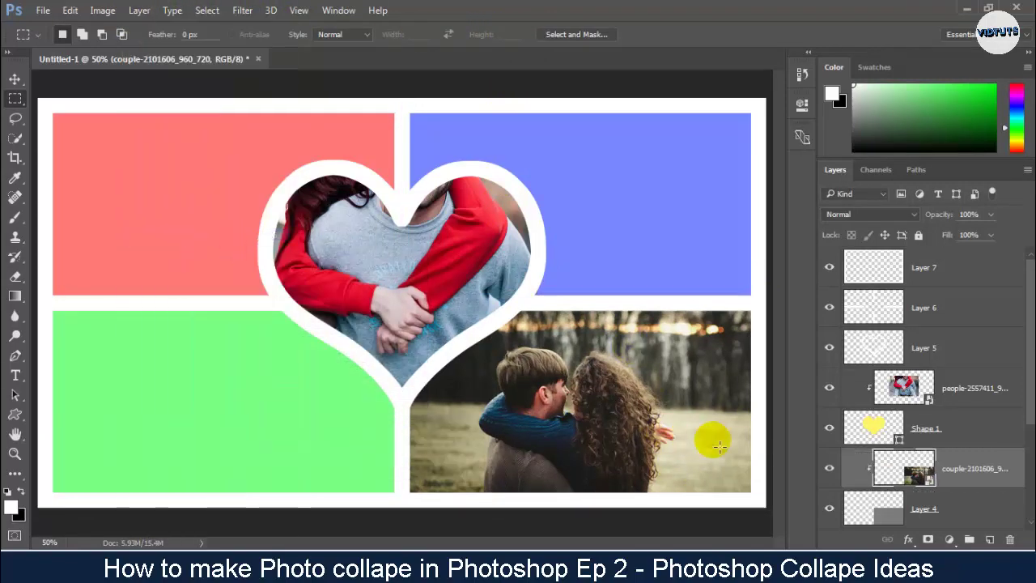
scroll(1022, 352, "down", 4)
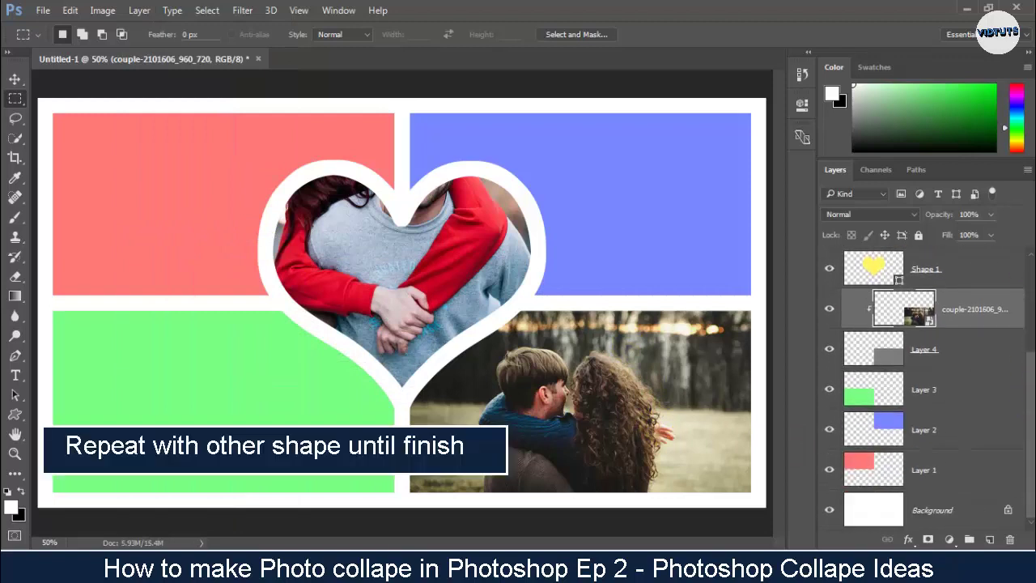
Embed the mountain-2560893 photo above the green rectangle's Layer 3
left_click(896, 392)
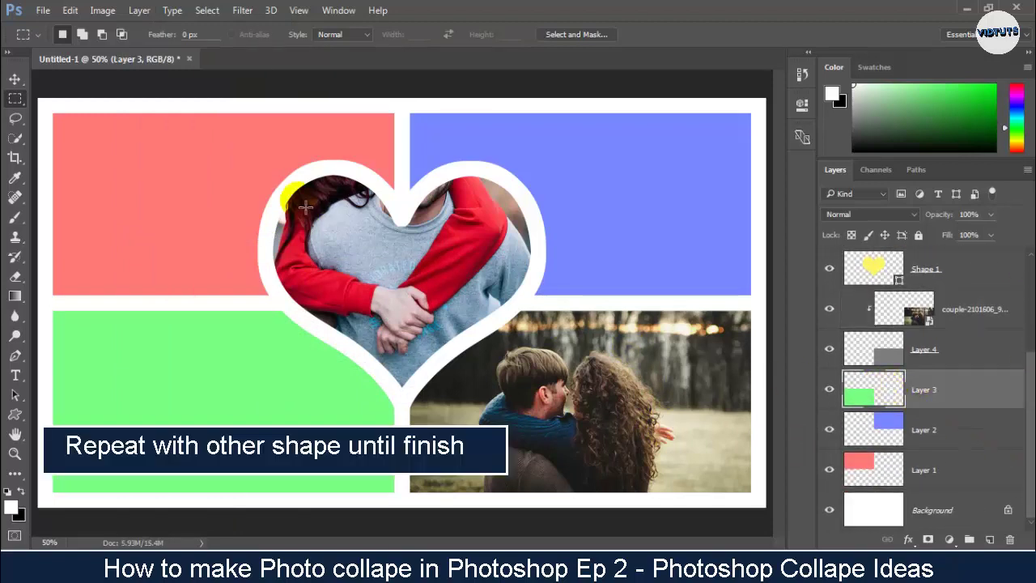
left_click(43, 10)
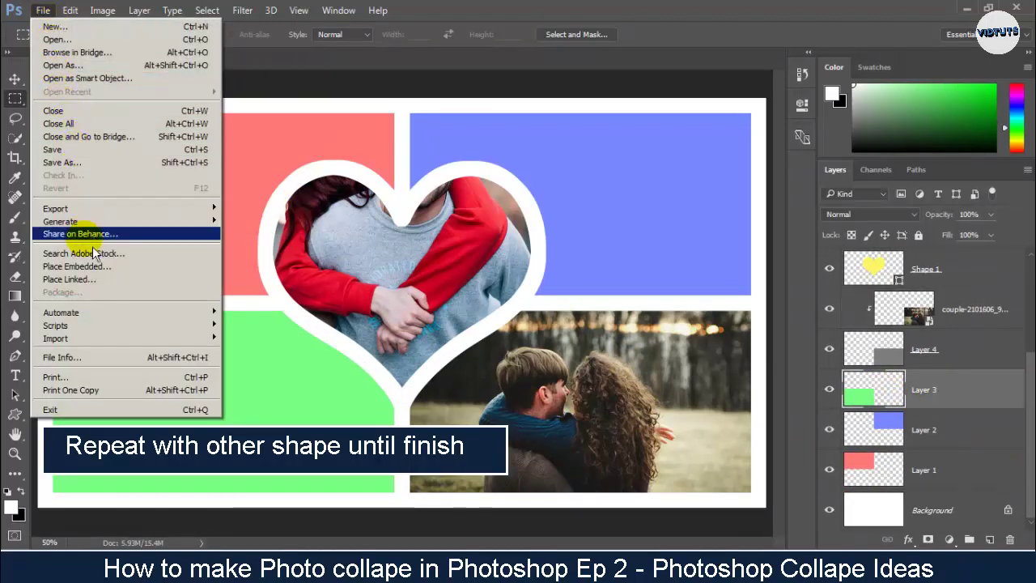
left_click(96, 266)
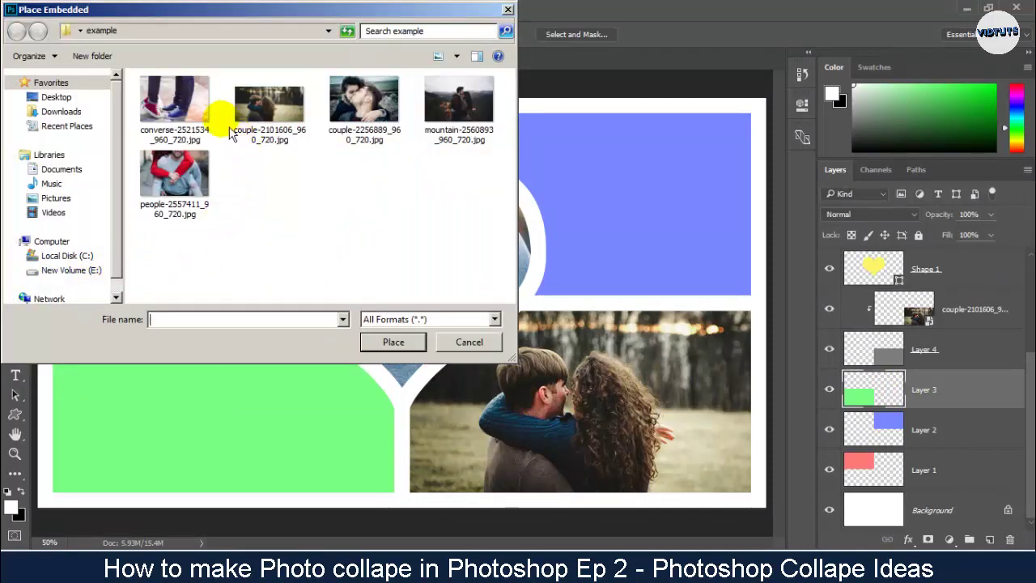
double_click(455, 117)
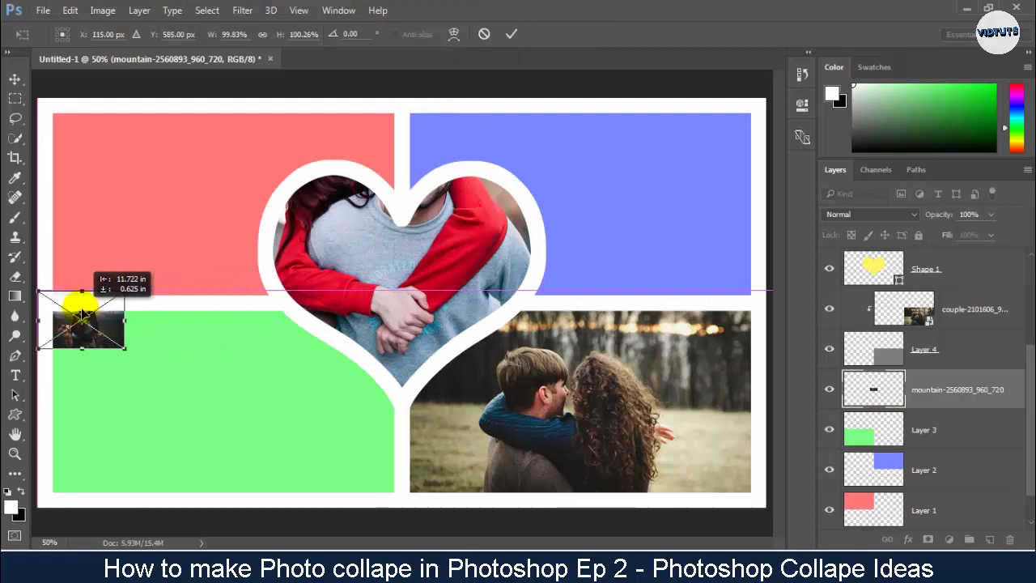
Scale the mountain photo over the green bottom-left cell and clip it to that cell
left_click_drag(398, 289, 77, 306)
left_click_drag(137, 353, 447, 547)
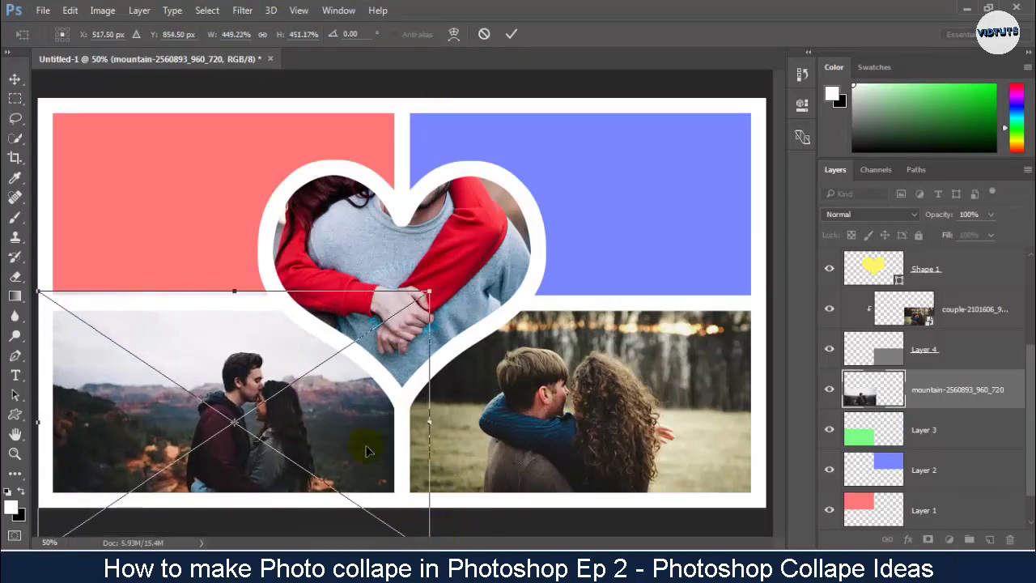
left_click_drag(366, 450, 349, 413)
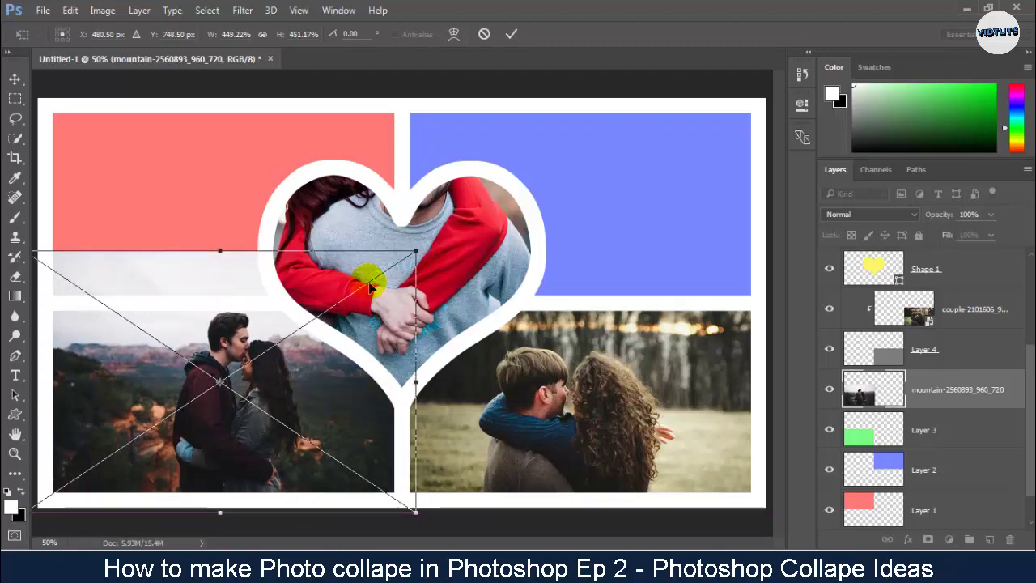
left_click(511, 34)
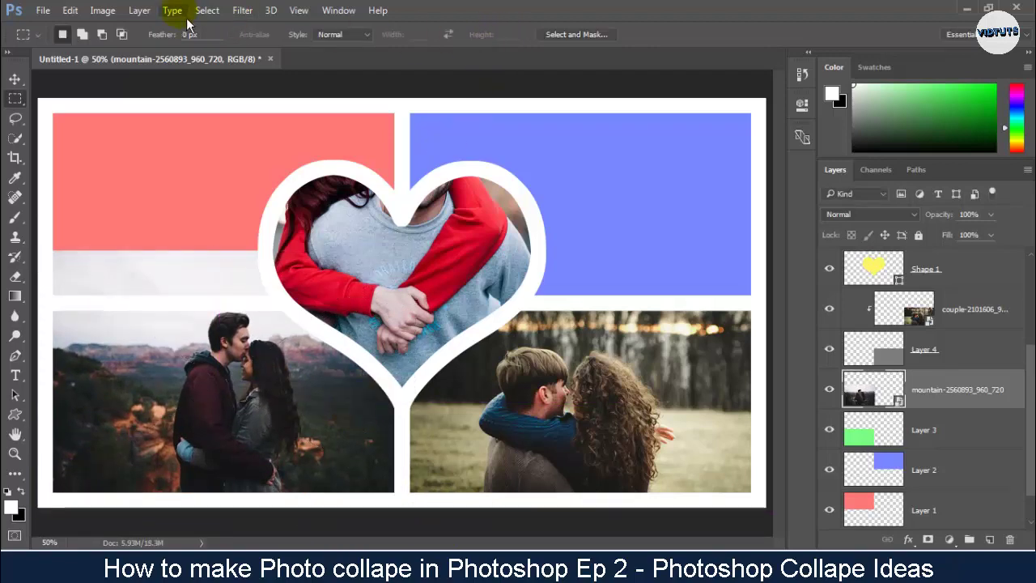
left_click(140, 9)
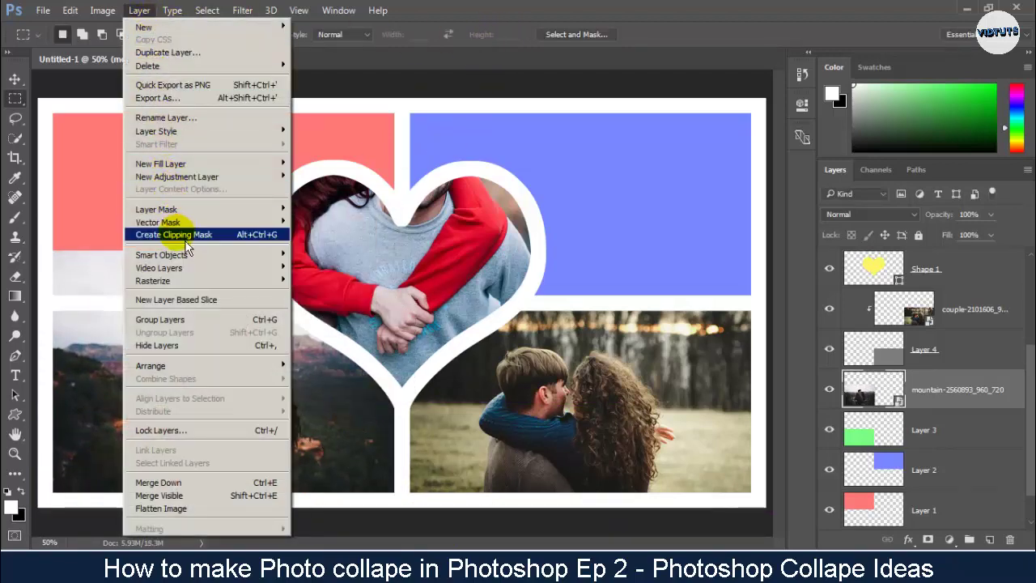
left_click(188, 235)
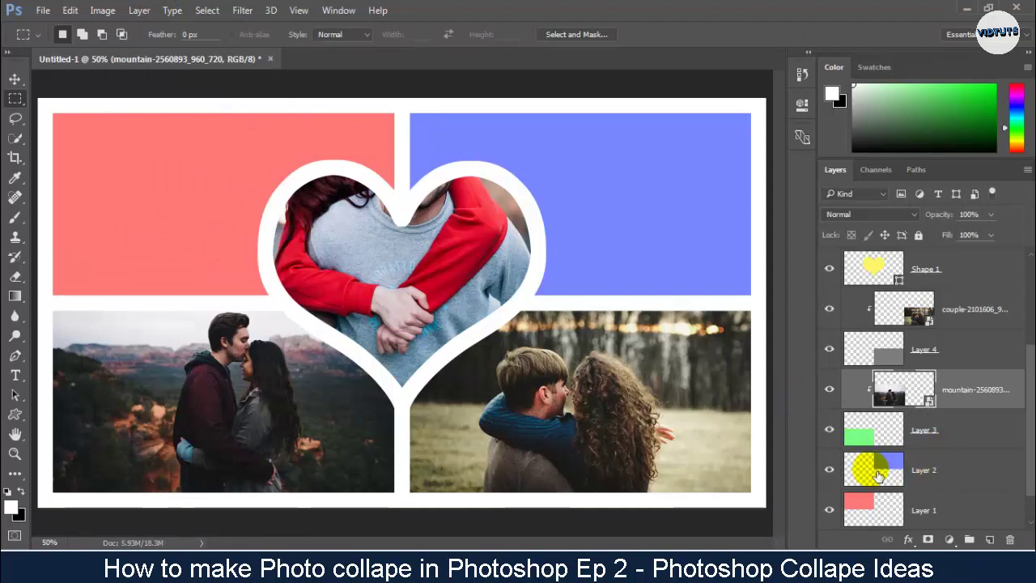
left_click(870, 467)
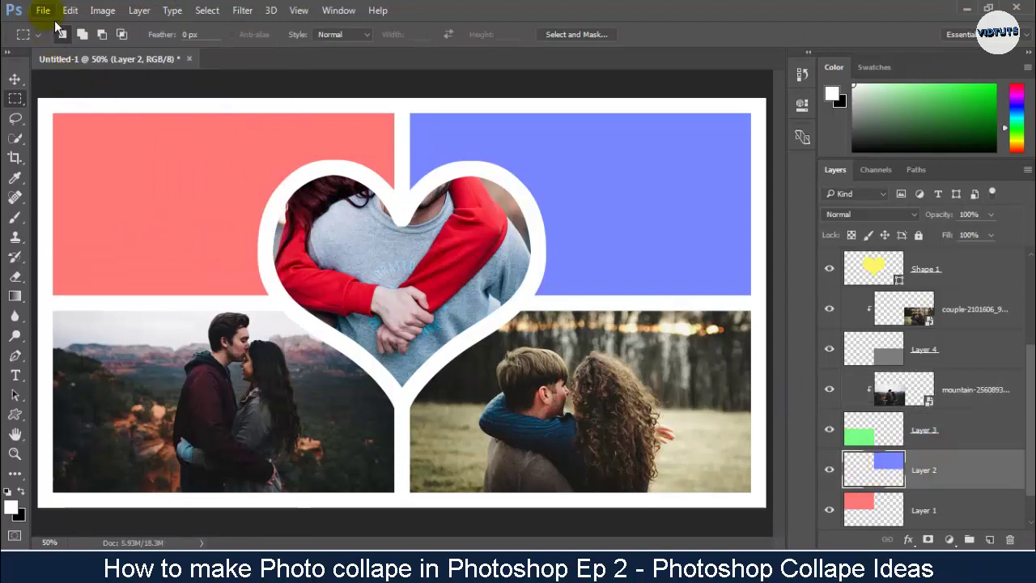
Embed the couple-2256889 photo into the collage
left_click(47, 11)
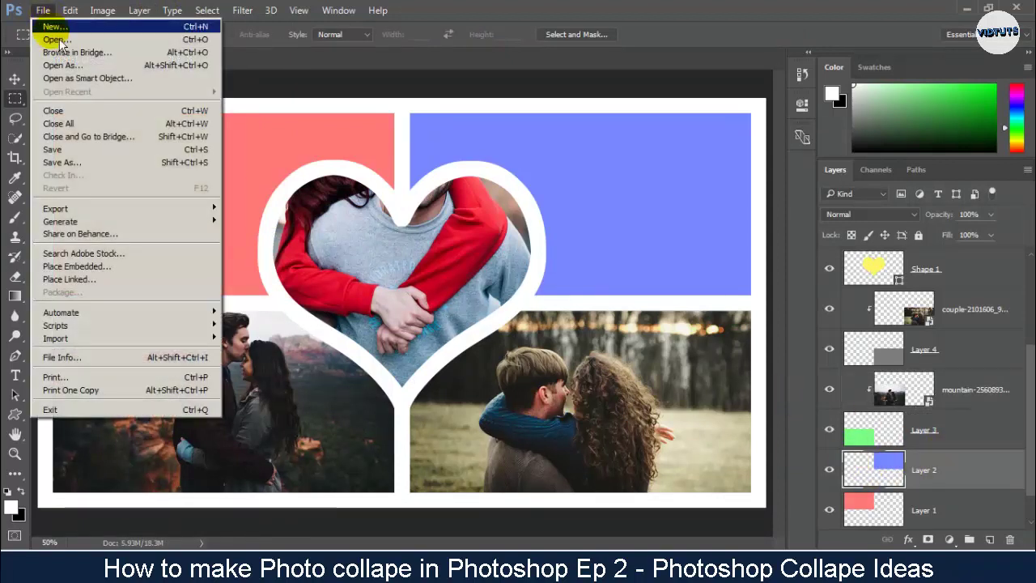
left_click(96, 267)
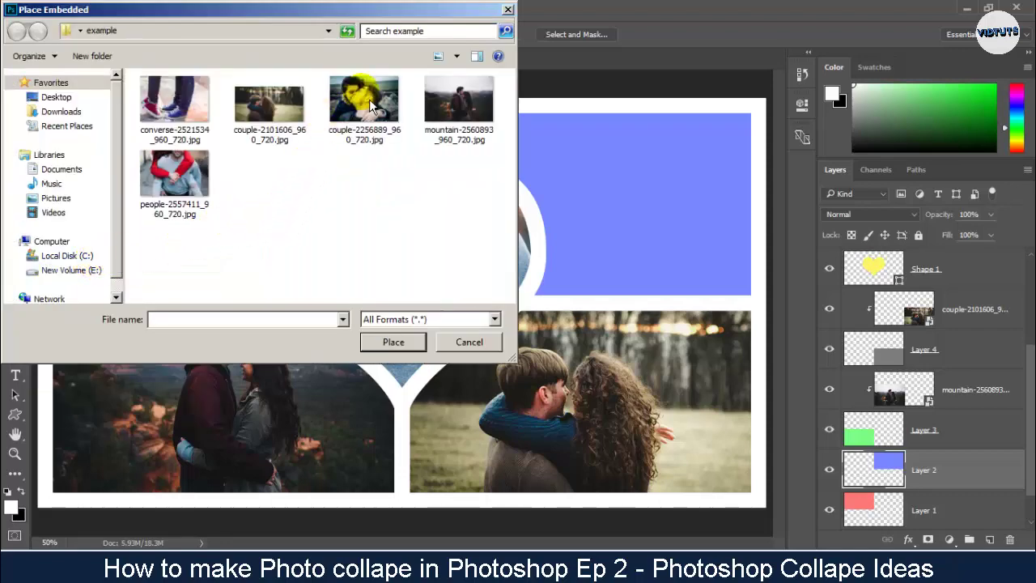
double_click(369, 98)
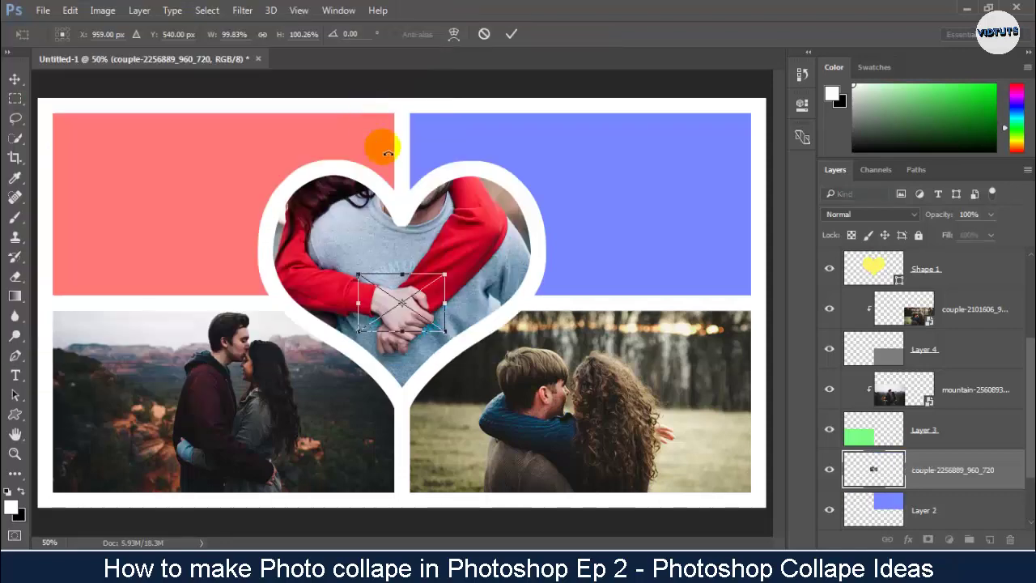
Enlarge and position the couple-2256889 photo to cover the blue top-right cell
left_click_drag(445, 276, 560, 200)
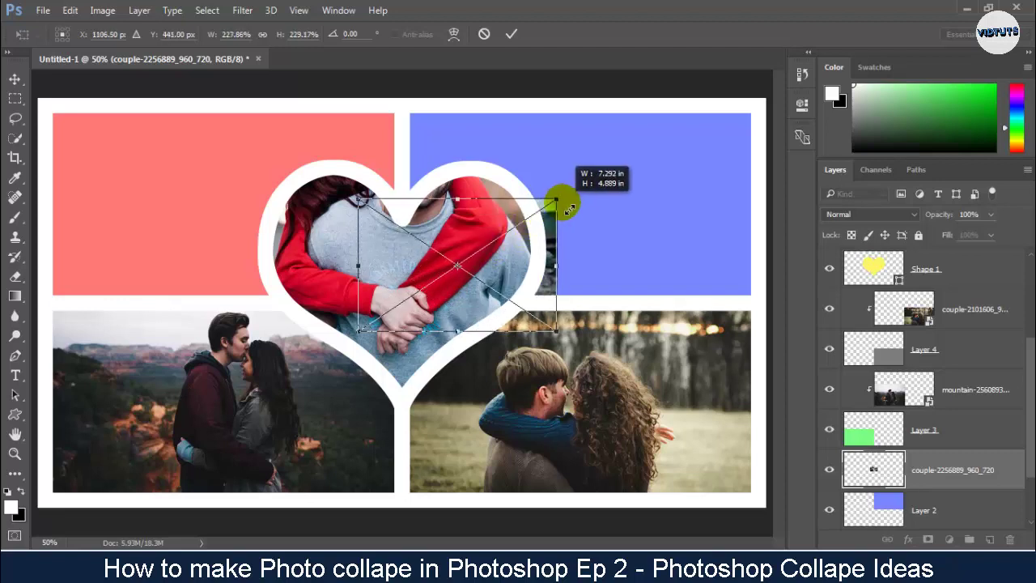
mouse_move(492, 262)
left_mouse_down()
mouse_move(554, 190)
mouse_move(551, 166)
left_mouse_up()
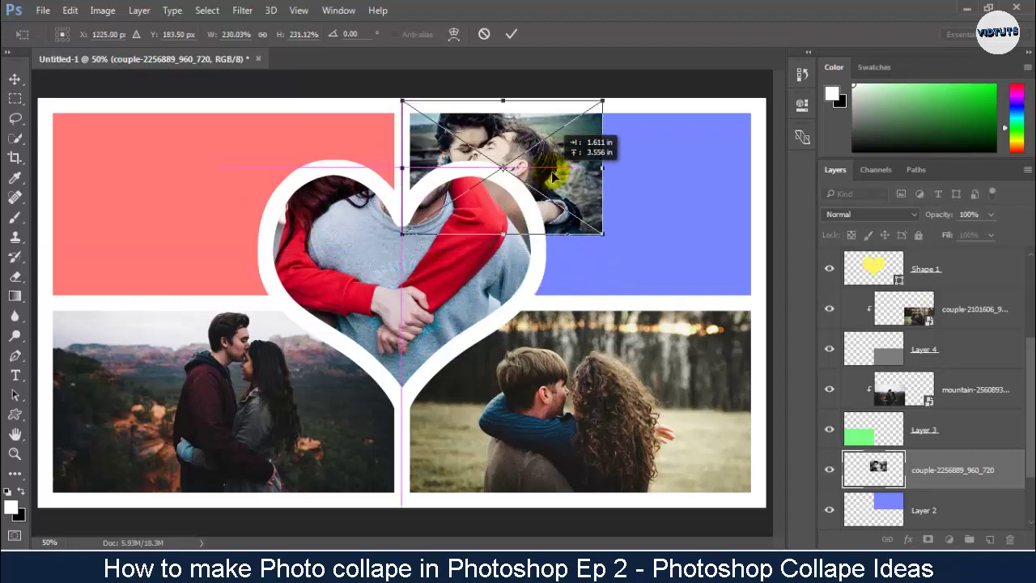
left_click_drag(602, 235, 746, 339)
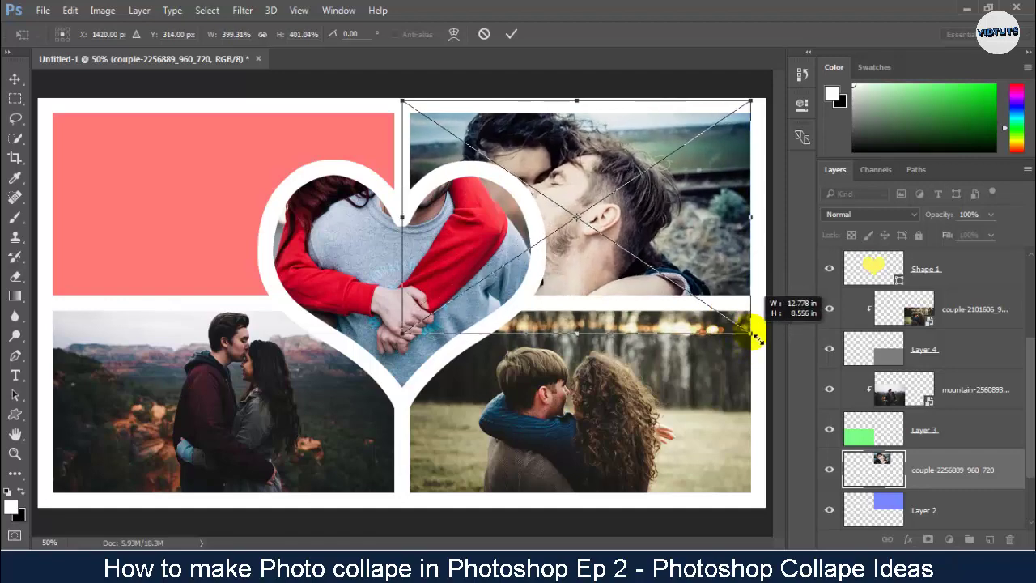
left_click_drag(746, 340, 752, 331)
left_click_drag(620, 272, 613, 239)
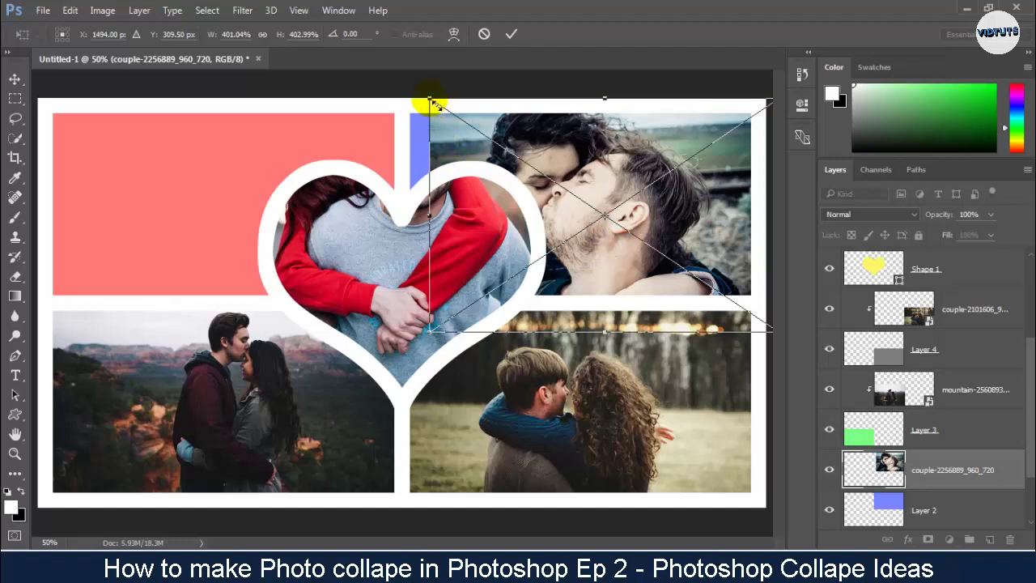
left_click_drag(432, 102, 403, 81)
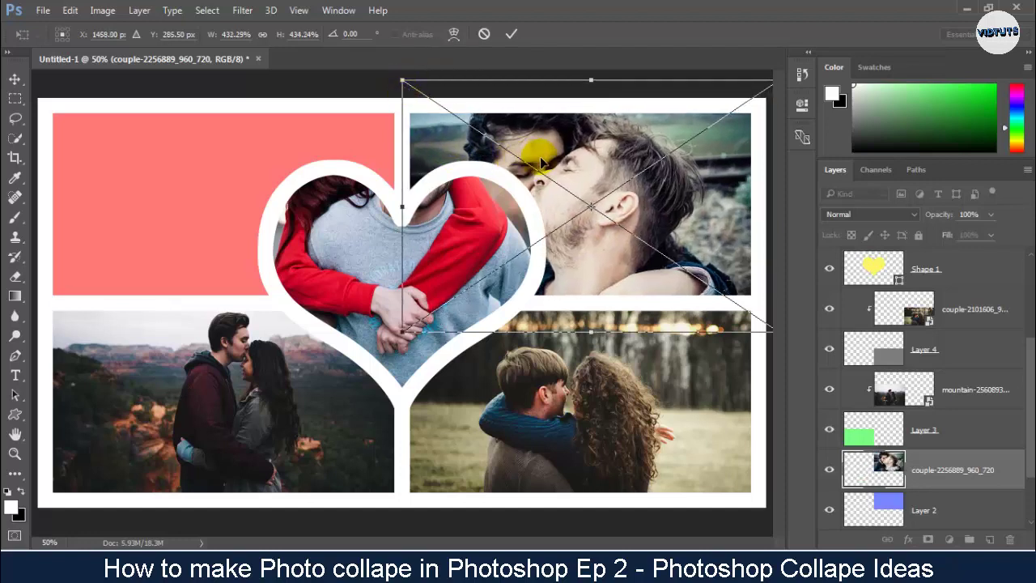
left_click_drag(540, 162, 540, 174)
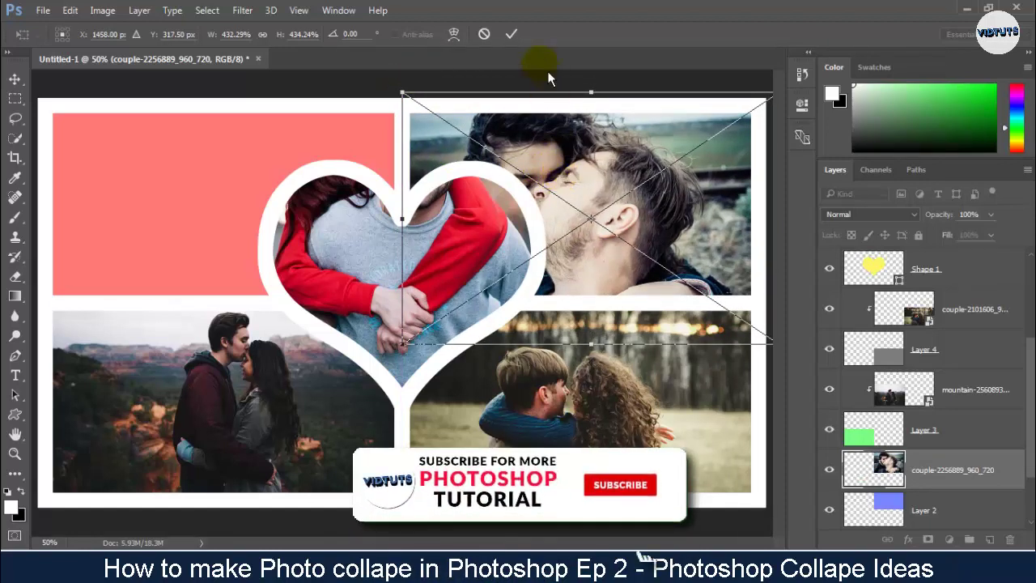
Commit the transform and clip the couple-2256889 photo to the blue cell
left_click(512, 34)
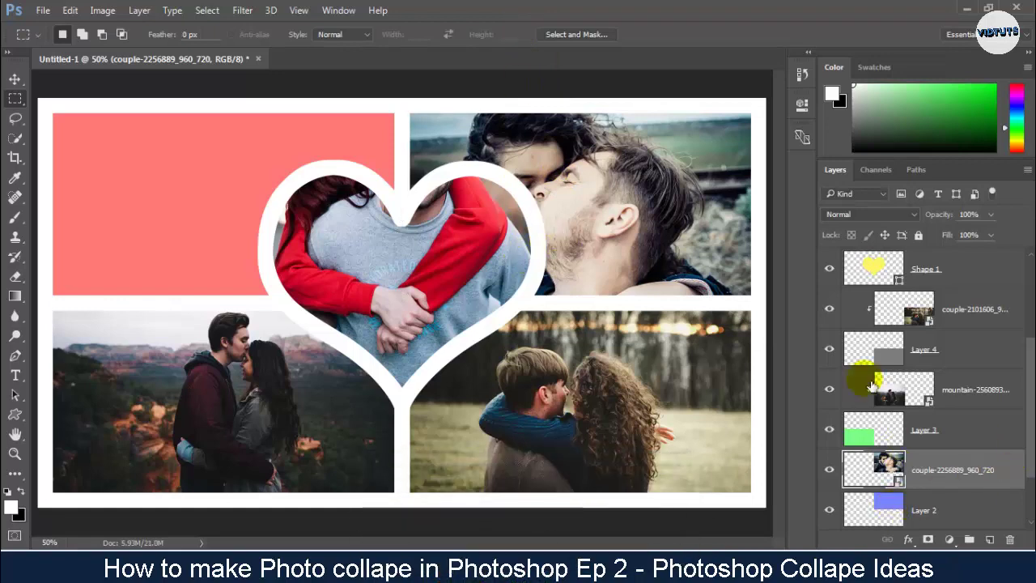
left_click(139, 10)
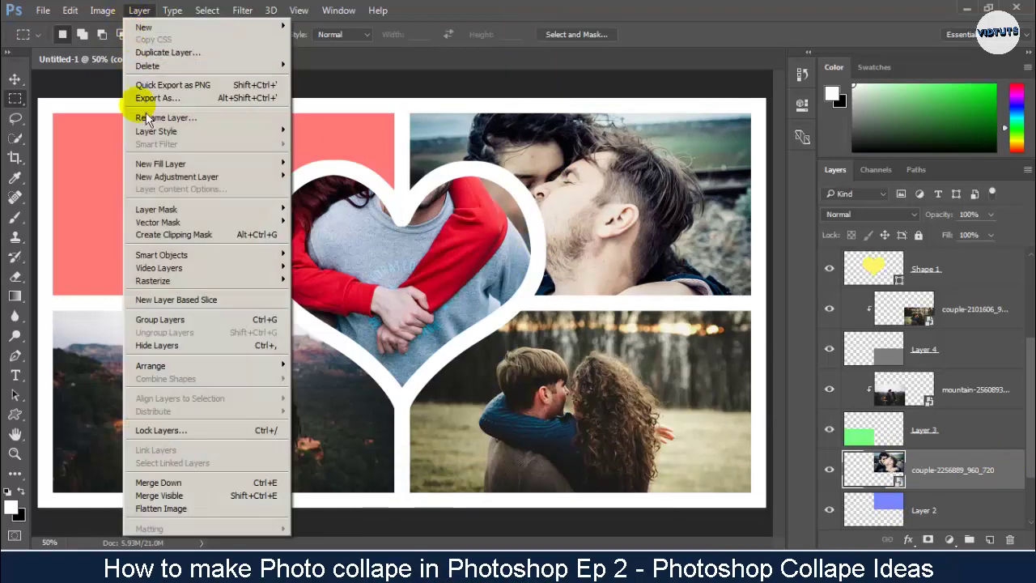
left_click(174, 235)
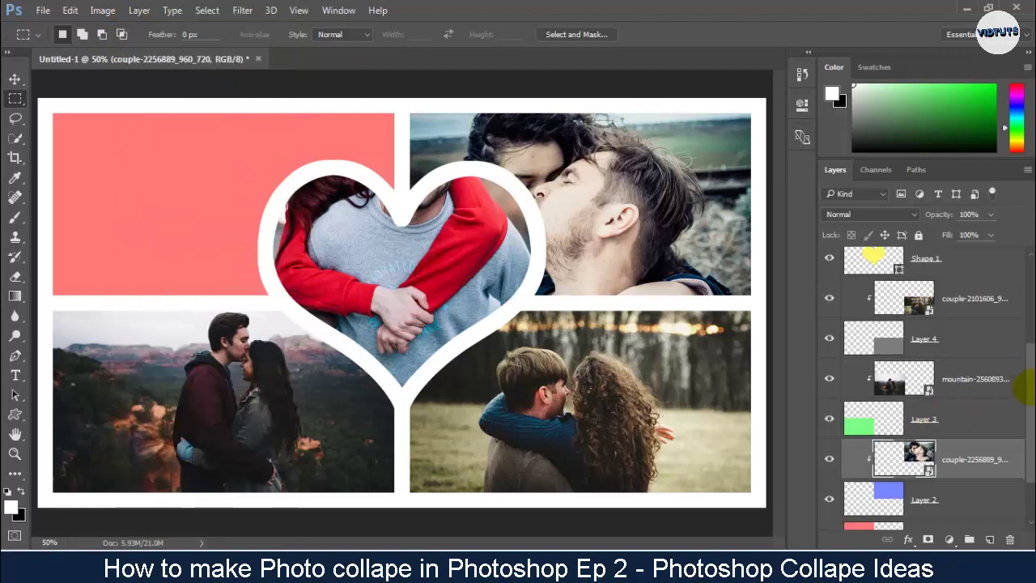
scroll(923, 388, "down", 2)
Embed the converse-2521534 sneakers photo above the pink cell's Layer 1
left_click(888, 476)
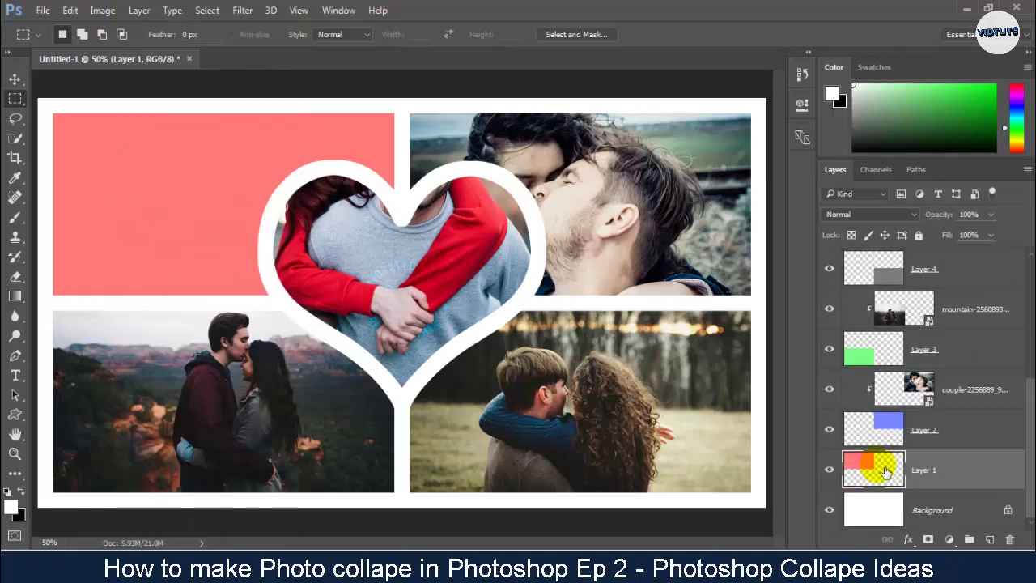
left_click(43, 10)
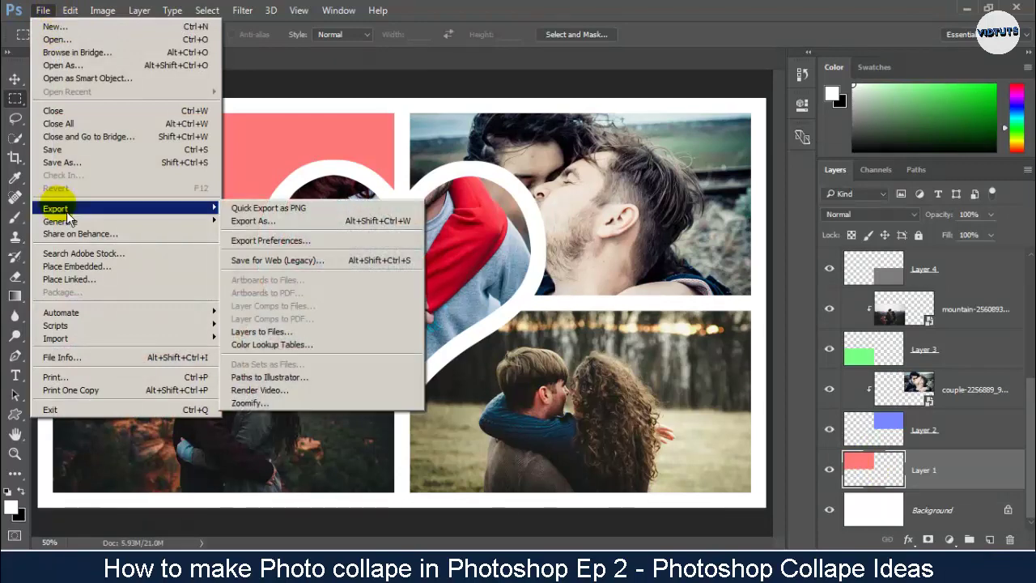
left_click(77, 267)
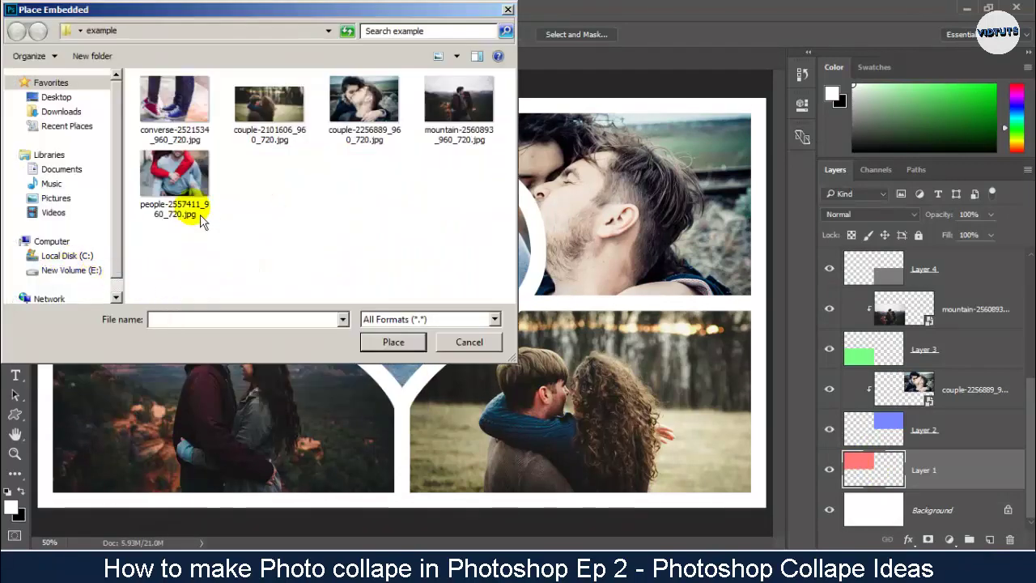
double_click(174, 109)
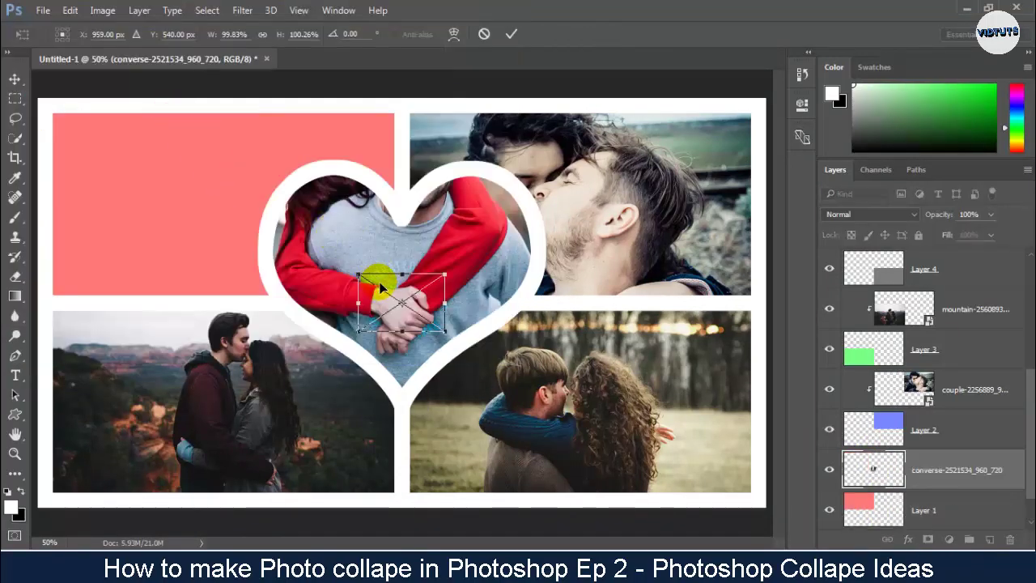
Move and enlarge the sneakers photo over the top-left cell and clip it there
mouse_move(377, 287)
left_mouse_down()
mouse_move(65, 121)
mouse_move(77, 121)
left_mouse_up()
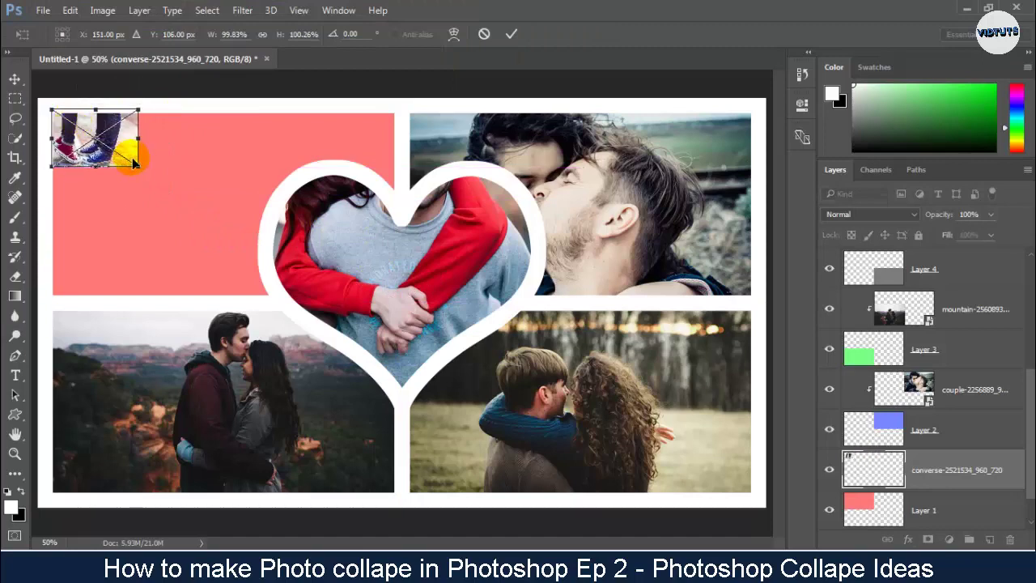
left_click_drag(140, 168, 398, 340)
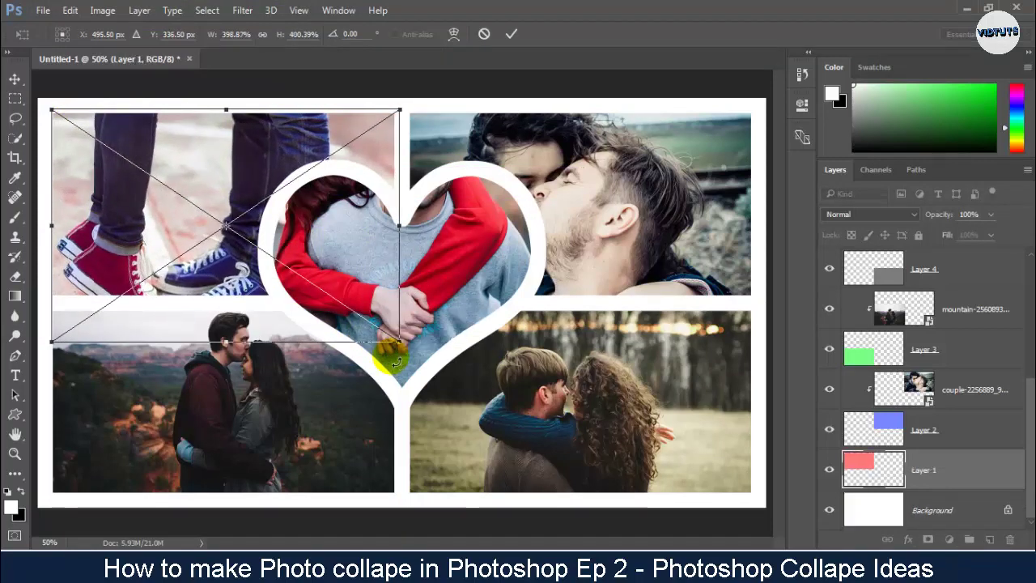
left_click(511, 34)
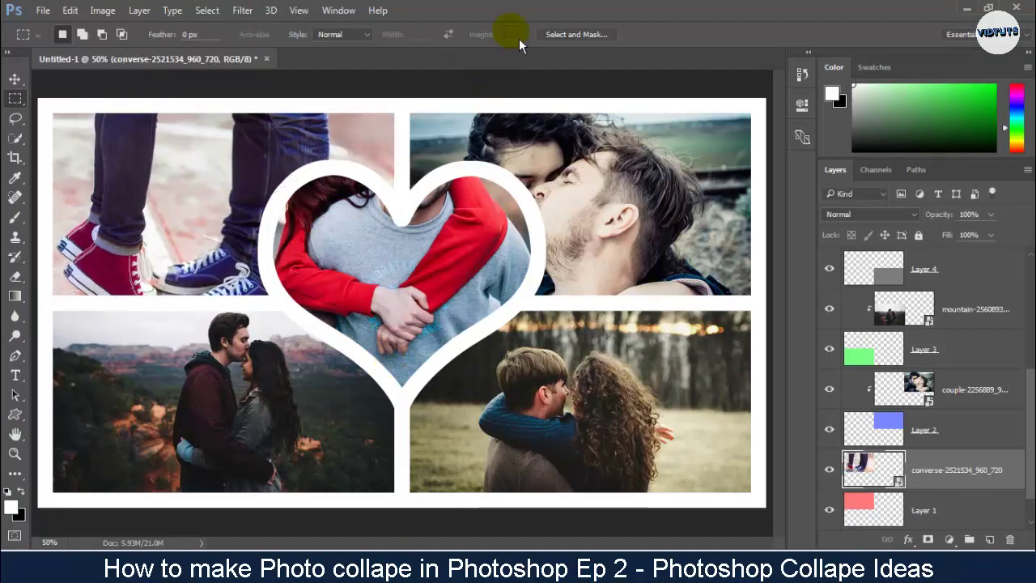
left_click(139, 10)
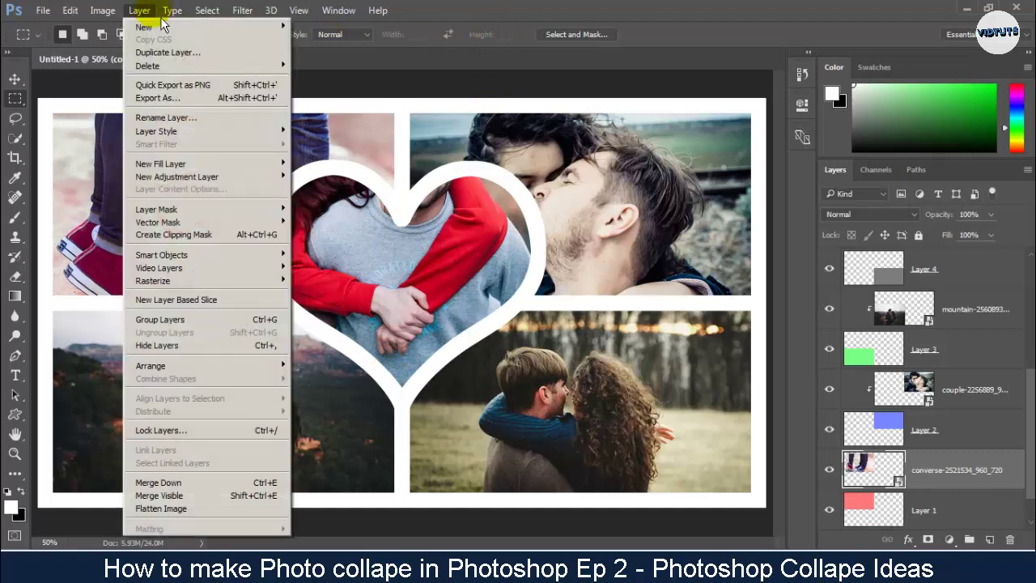
left_click(178, 232)
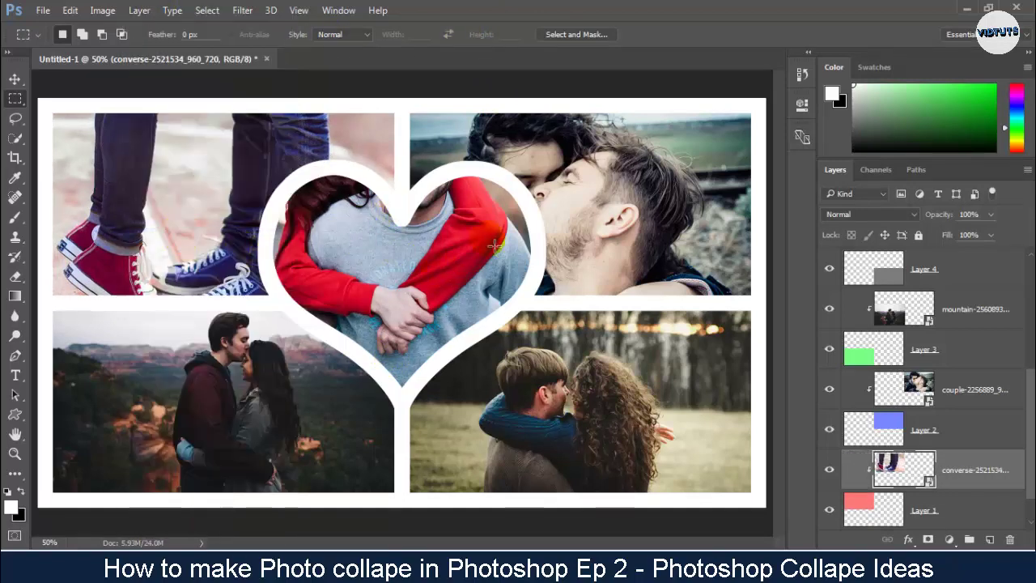